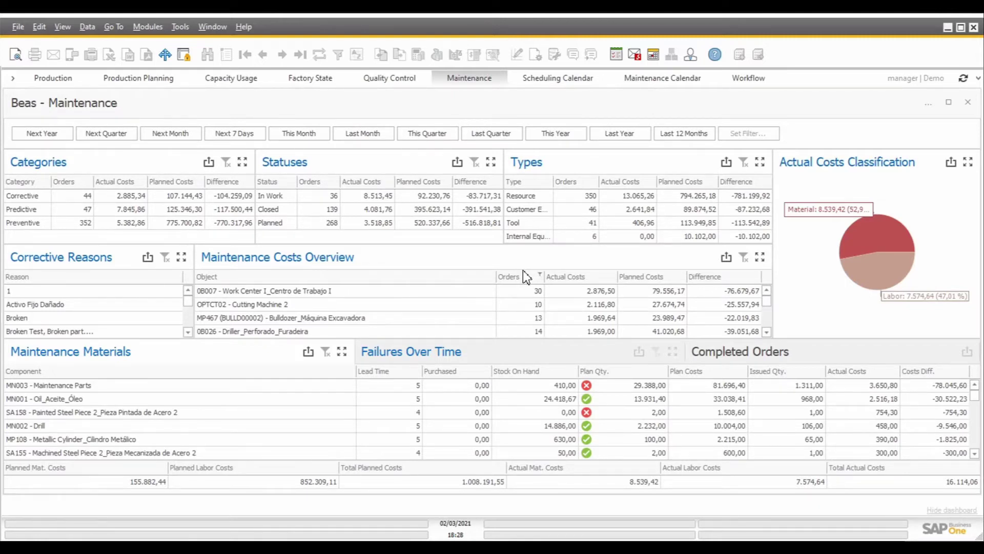
Filter the dashboard to the Corrective category and examine its Maintenance Costs Overview at full size.
left_click(20, 195)
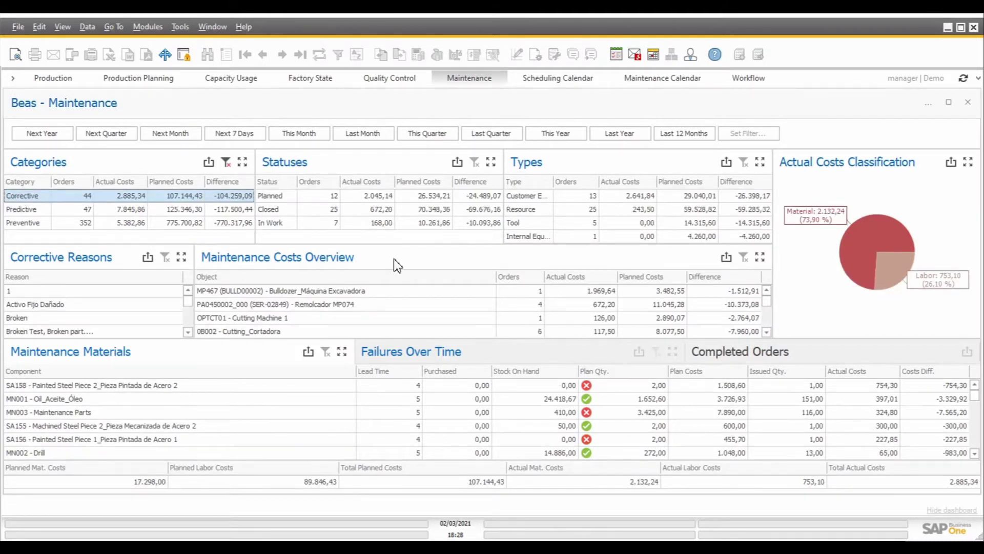
left_click(759, 257)
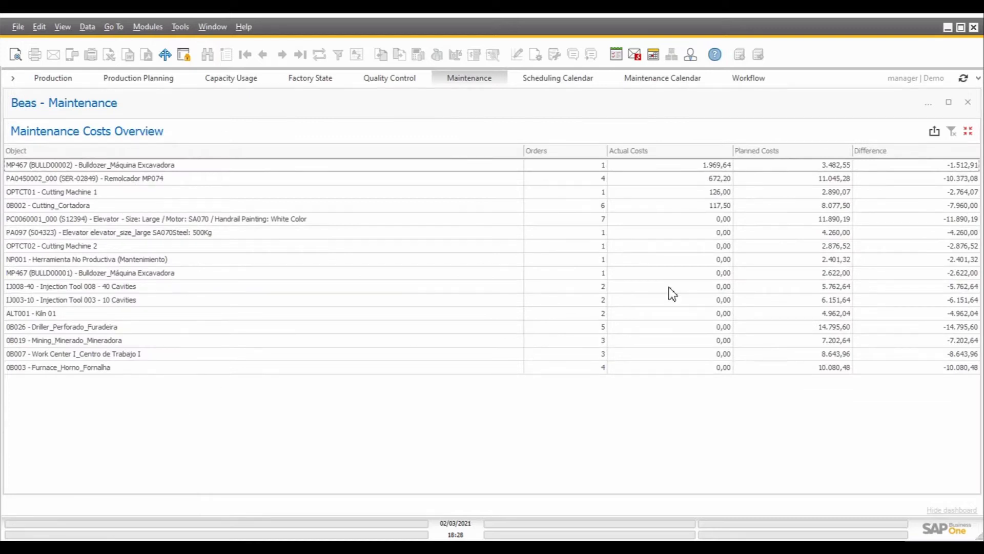
left_click(968, 130)
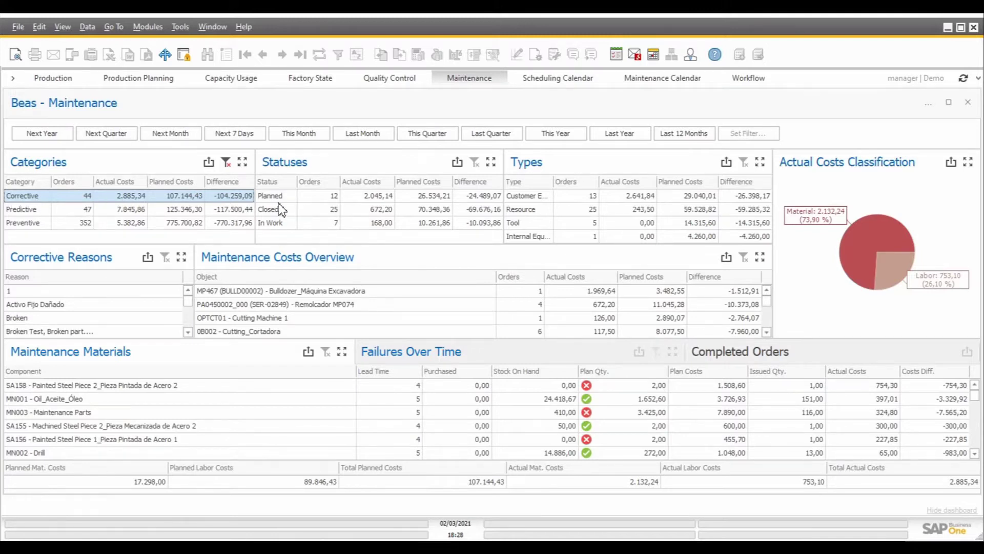
Narrow the corrective orders to the In Work status and examine their Maintenance Costs Overview at full size.
left_click(315, 226)
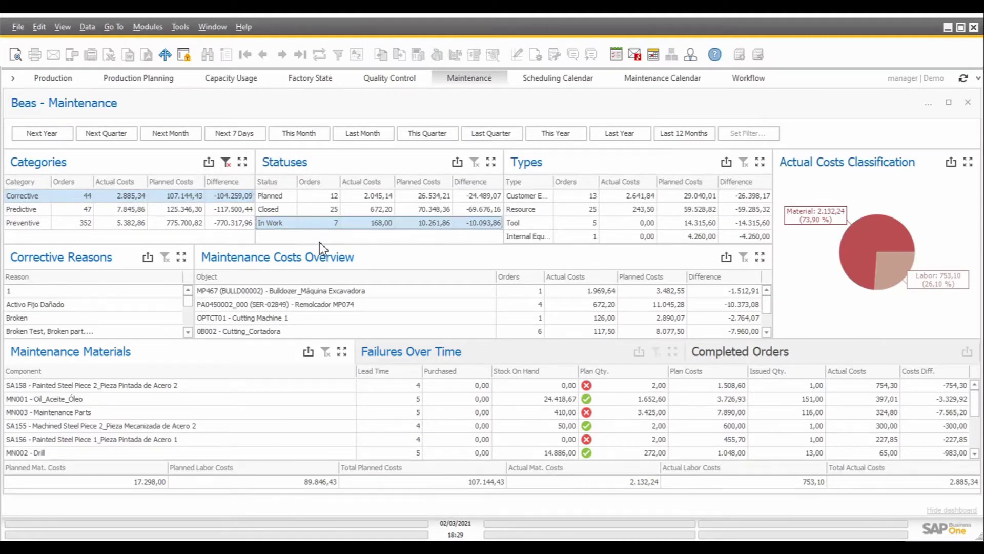
left_click(760, 257)
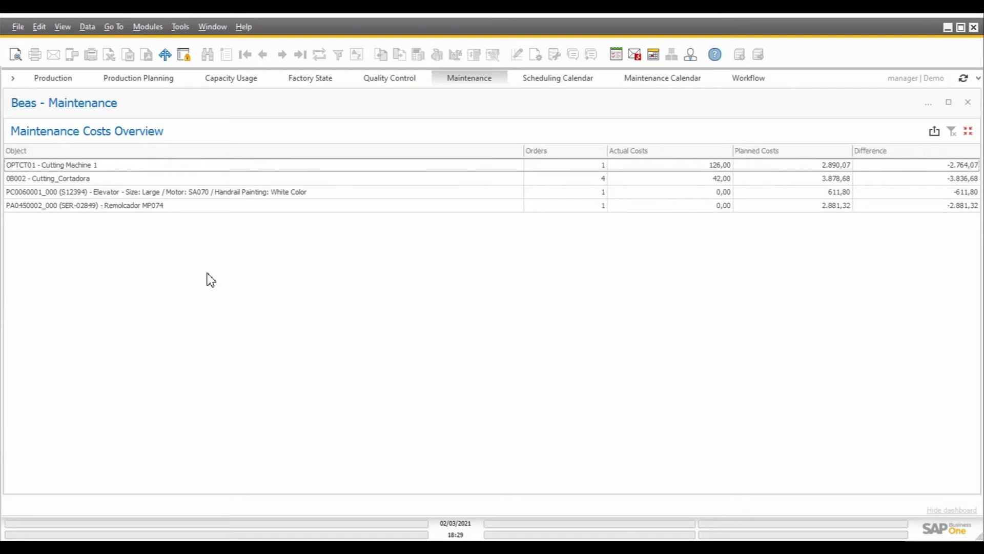
left_click(968, 131)
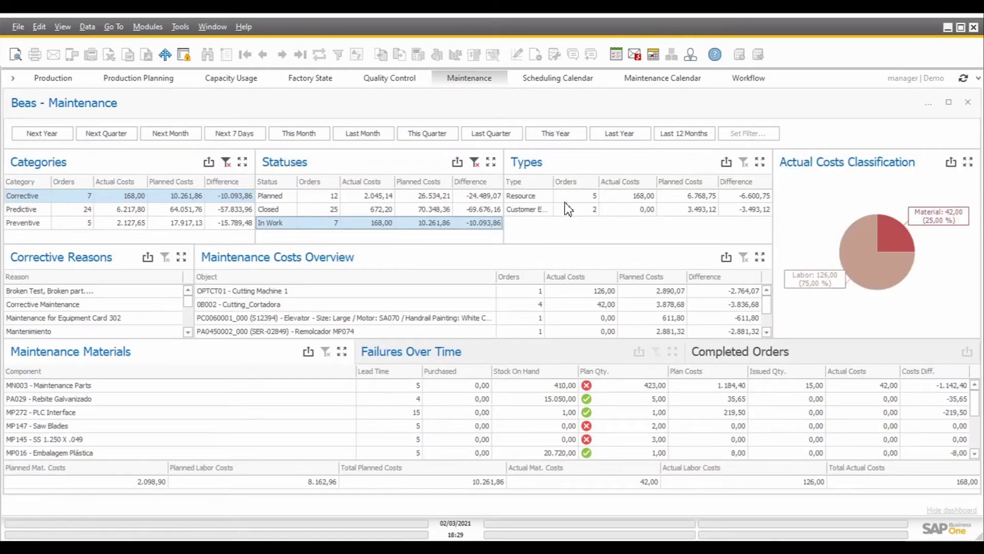
Widen the Type column in the Types table and filter the in-work corrective orders to the Resource type.
left_click_drag(553, 186, 574, 187)
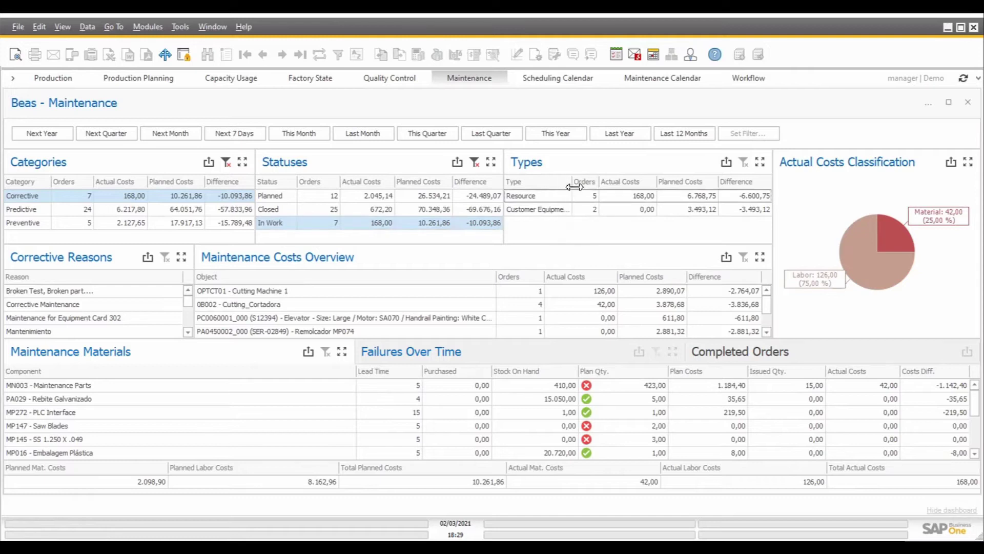
left_click(545, 194)
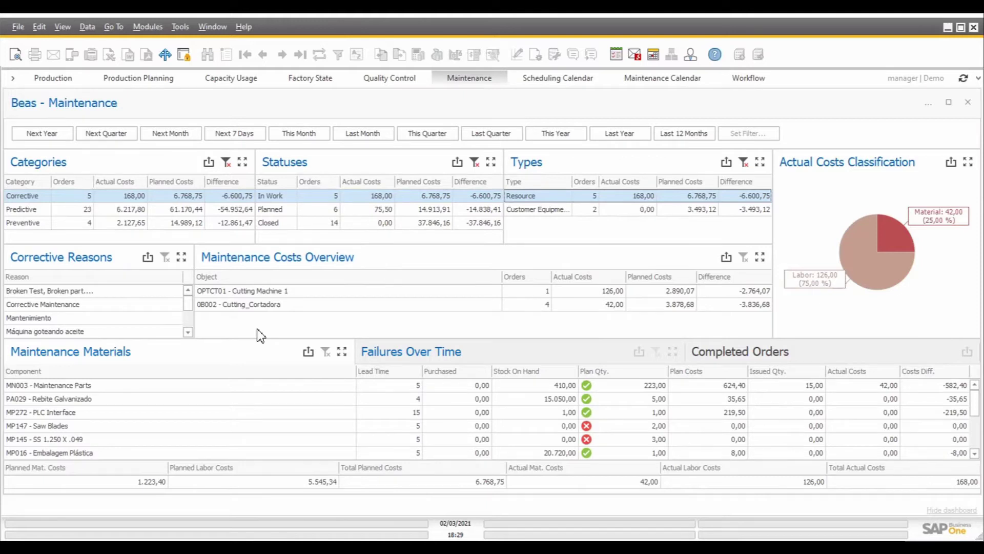
Clear the type, status and category filters from the maintenance dashboard.
left_click(743, 162)
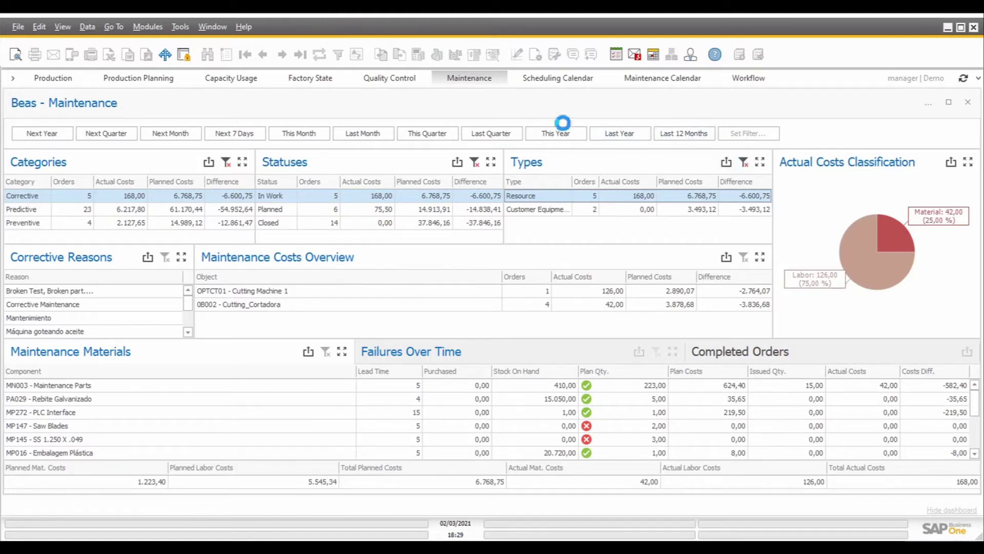
left_click(474, 162)
left_click(226, 162)
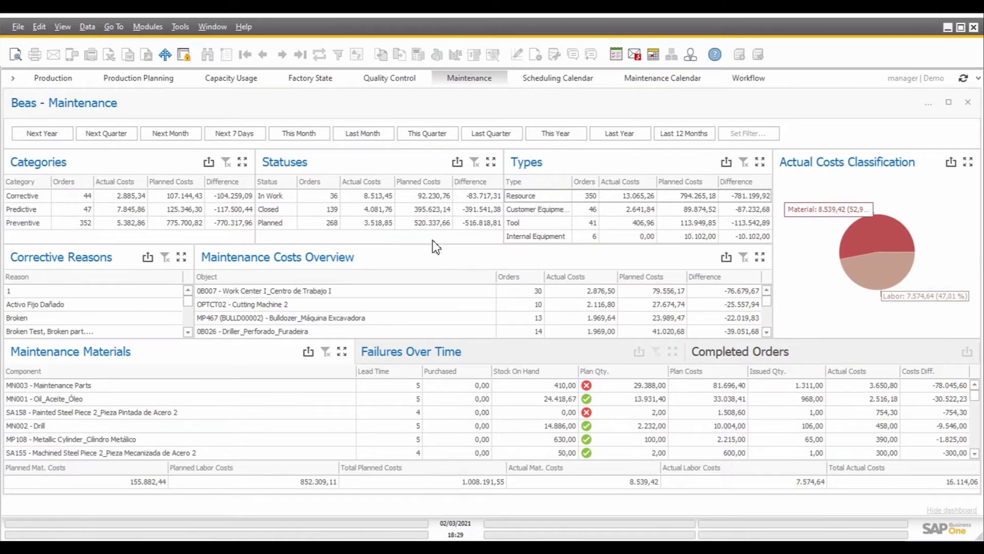
Examine the Preventive maintenance orders of the Resource type, and clear both filters.
left_click(538, 198)
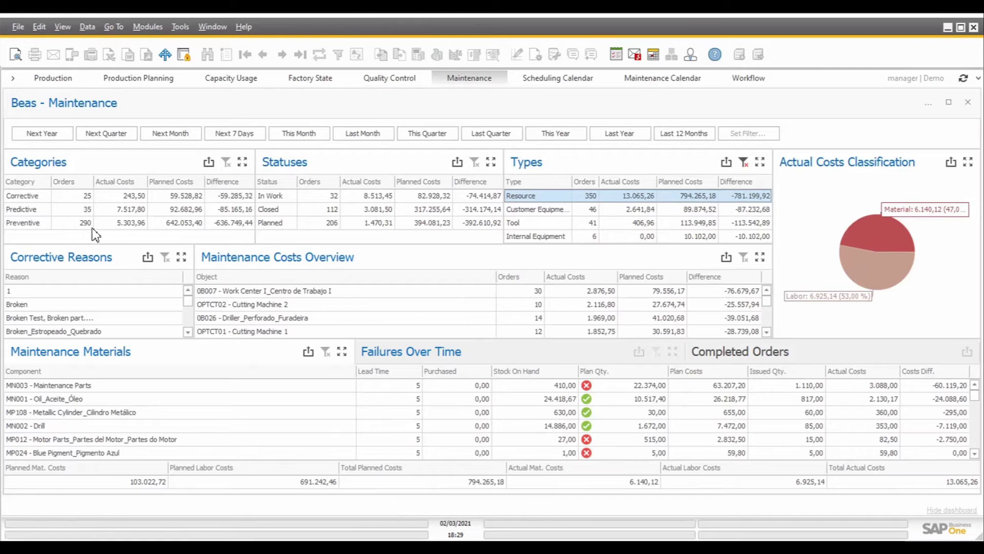
left_click(72, 224)
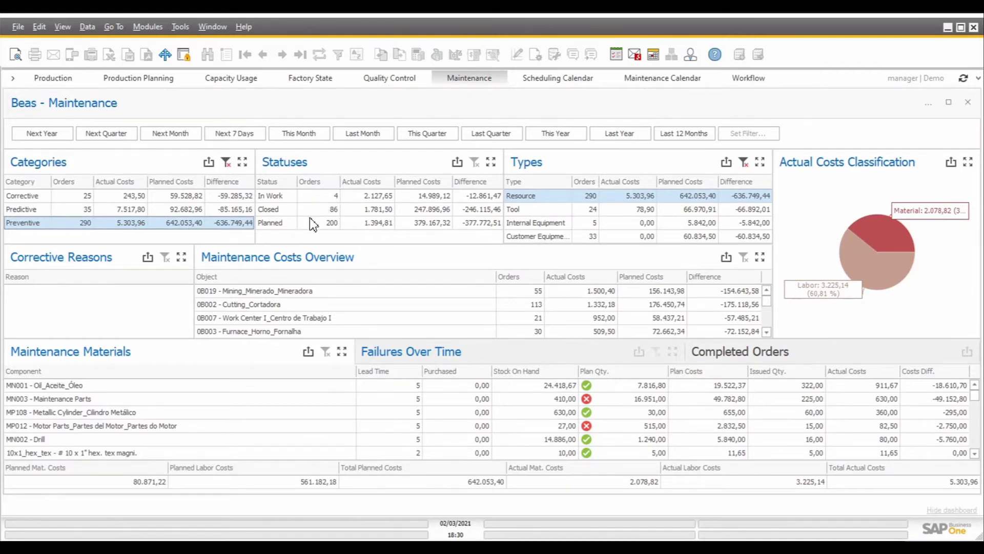
left_click(299, 272)
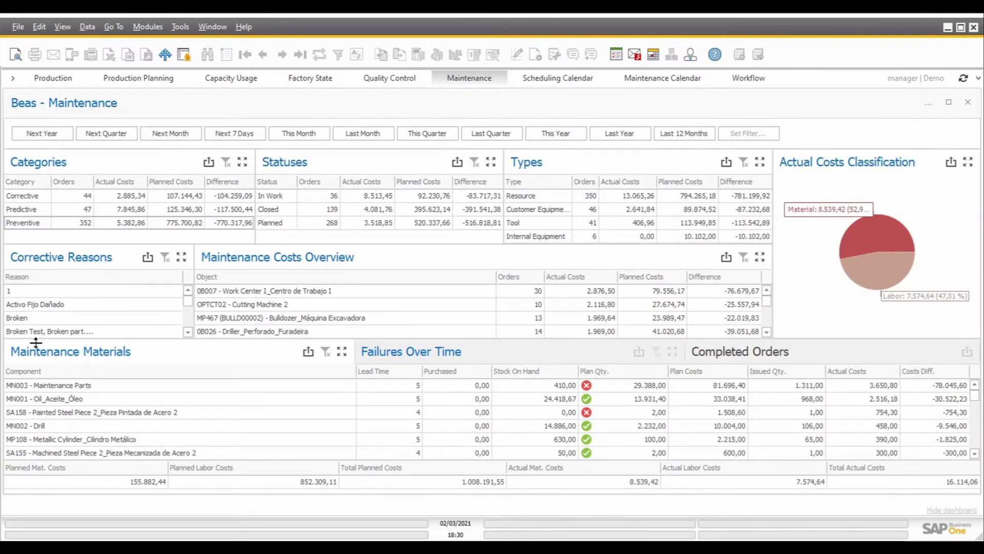
Filter to the Corrective category and to the Broken_Estropeado_Quebrado reason, using the full-size Corrective Reasons list.
left_click(90, 196)
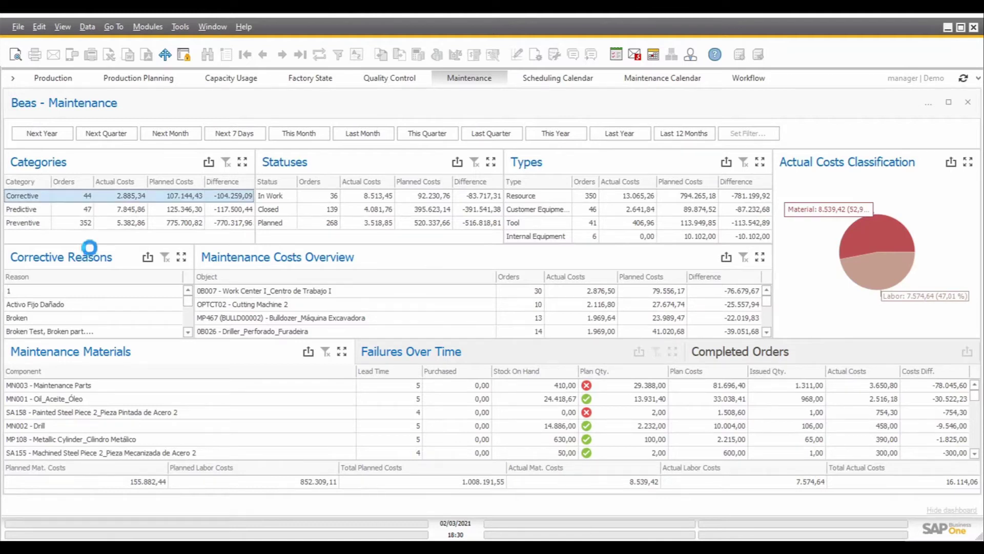
left_click(181, 258)
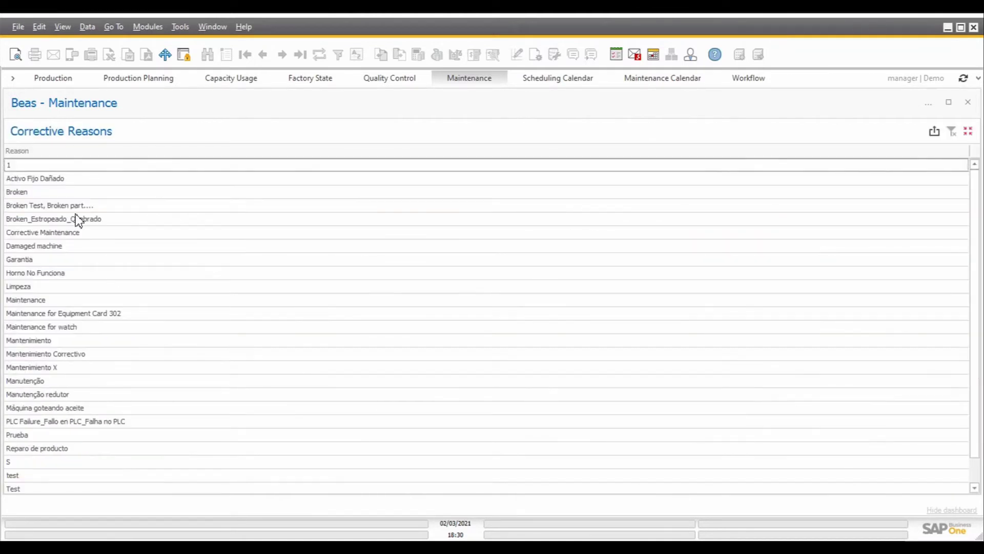
left_click(50, 222)
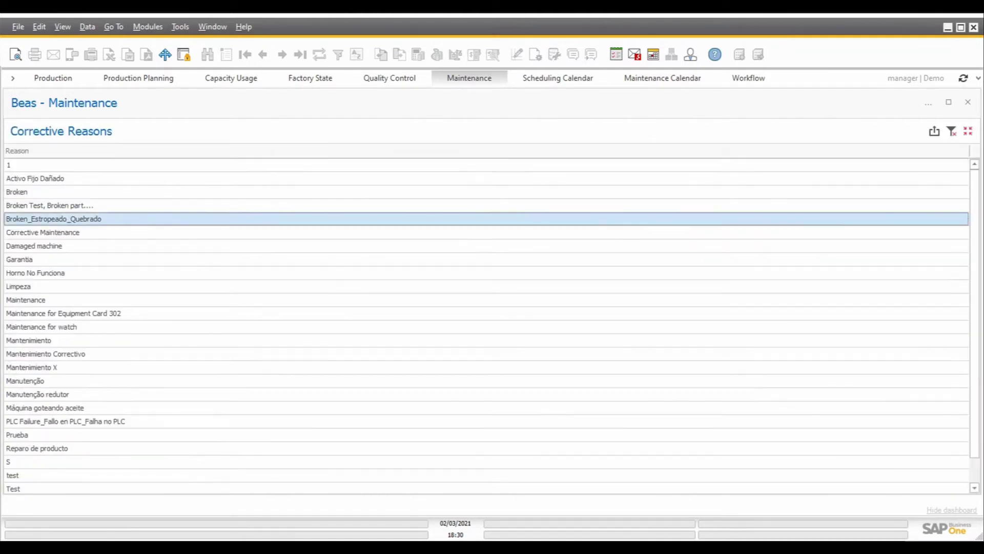
left_click(968, 131)
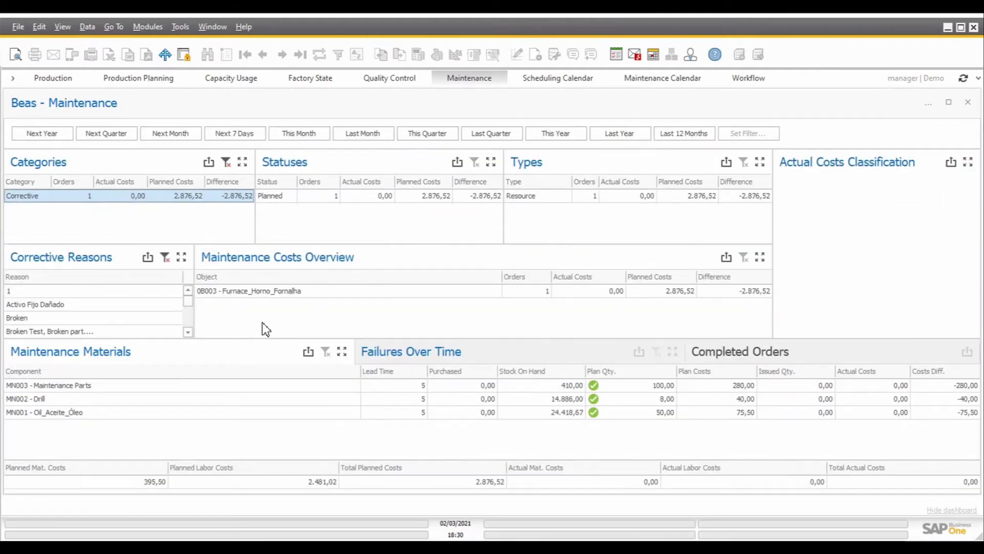
Compare corrective orders by switching the reason filter through Broken, Activo Fijo Dañado and Corrective Maintenance.
scroll(146, 316, "down", 1)
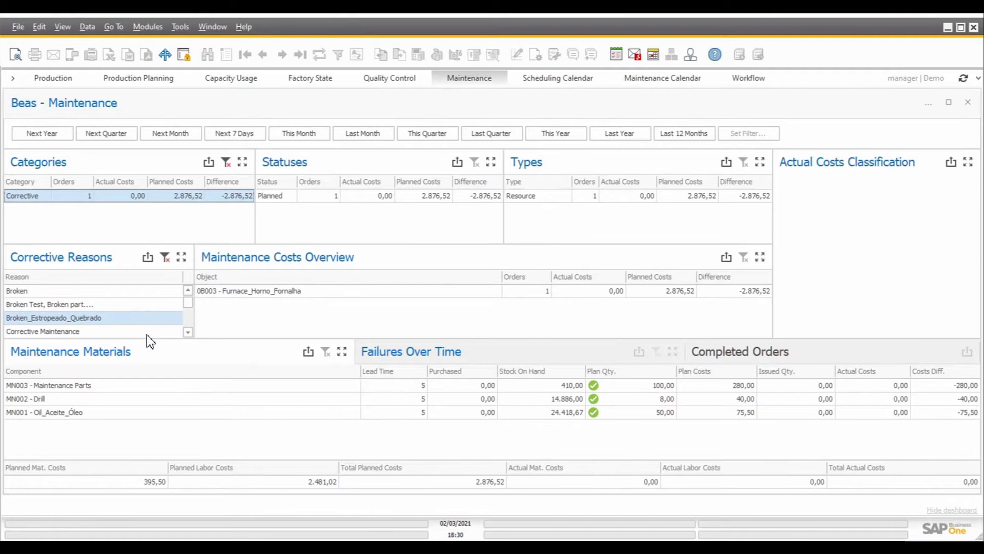
left_click(99, 292)
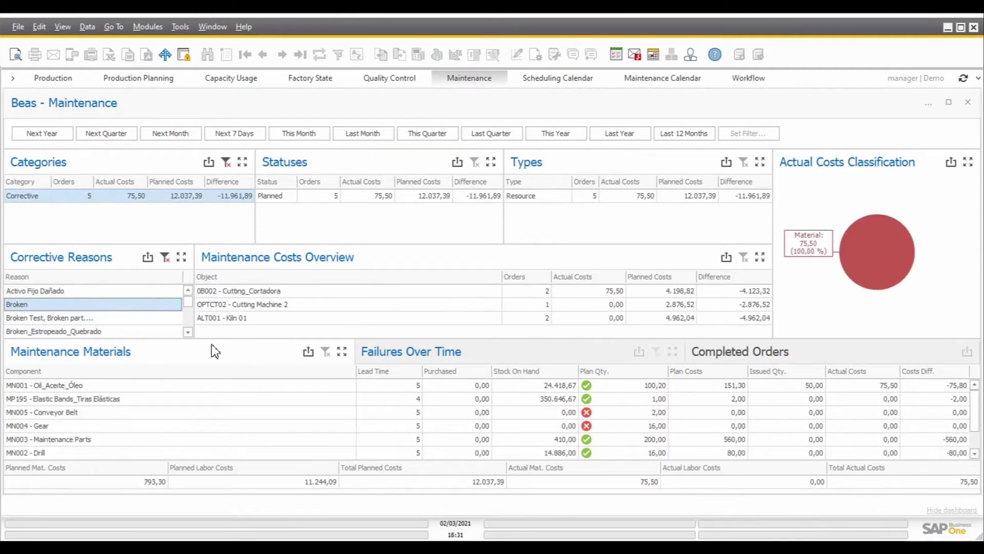
scroll(67, 307, "up", 1)
left_click(70, 305)
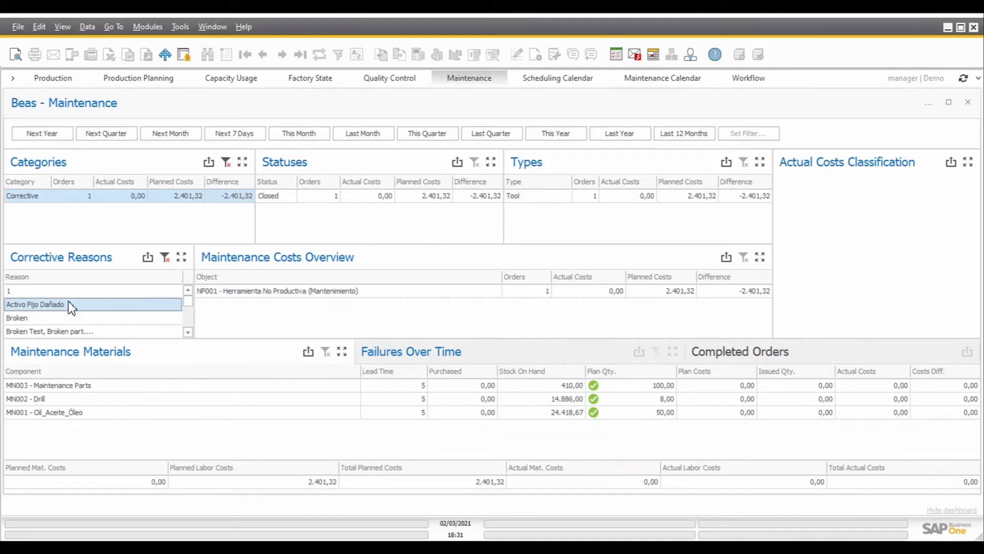
scroll(84, 320, "down", 1)
left_click(85, 317)
left_click(84, 319)
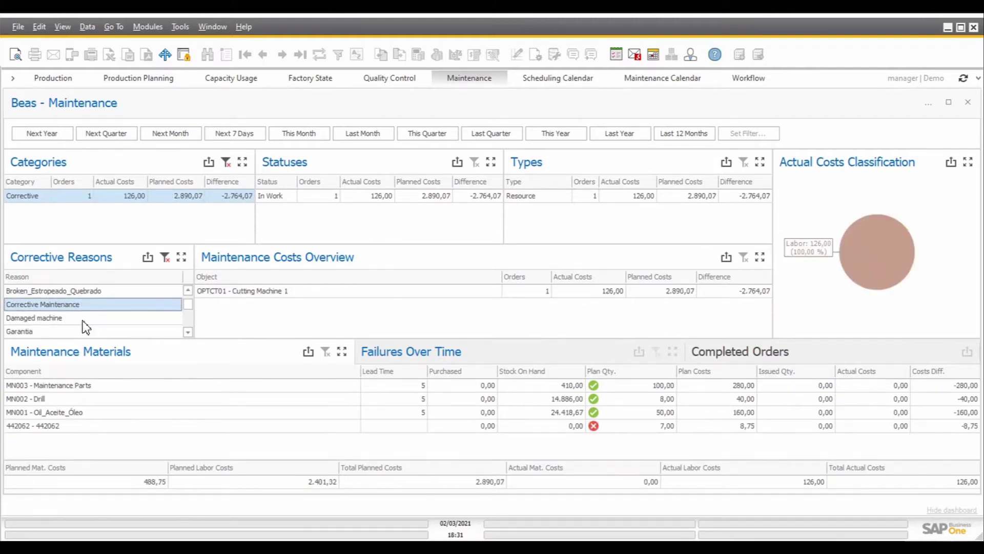
Check further corrective reasons, ending on Broken, and clear the reason and category filters.
left_click(84, 318)
scroll(87, 328, "down", 1)
left_click(87, 319)
scroll(88, 328, "up", 5)
left_click(87, 317)
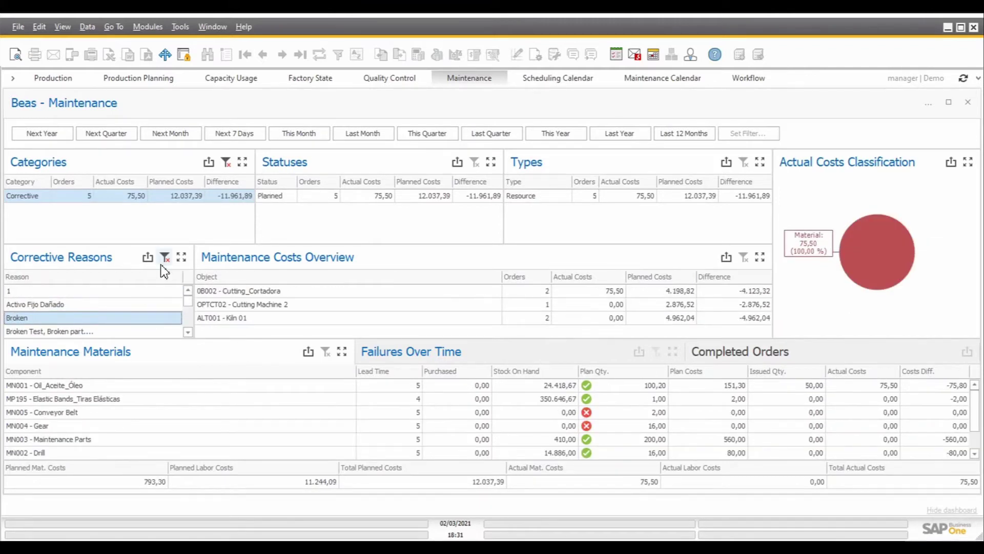
left_click(164, 259)
left_click(226, 162)
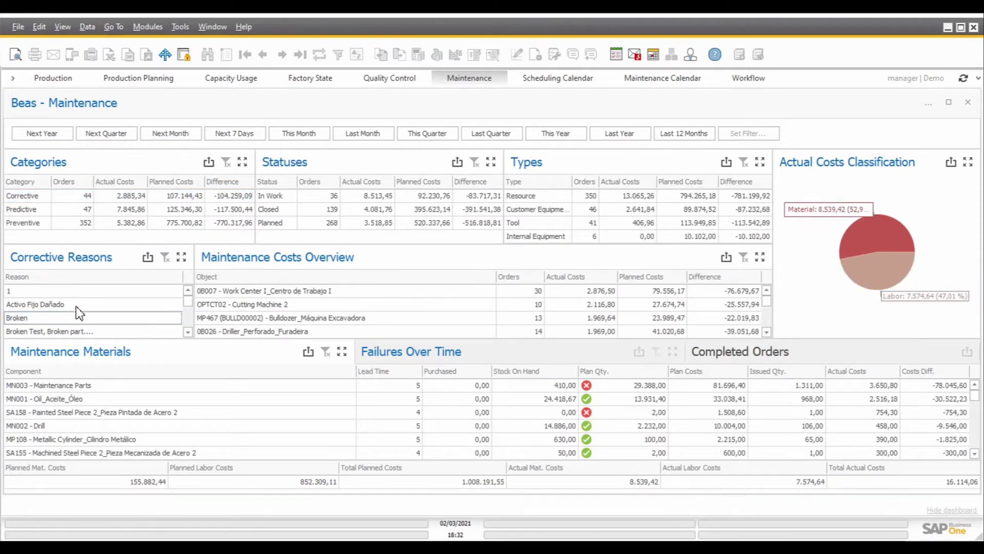
Filter the dashboard to object 0B002 - Cutting_Cortadora and examine its corrective reasons at full size.
scroll(274, 326, "down", 1)
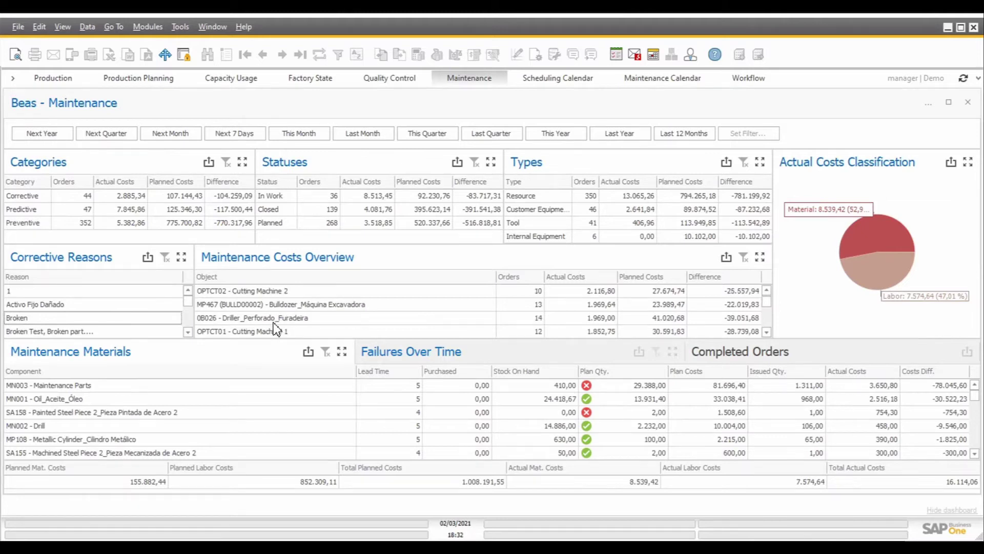
scroll(275, 326, "down", 1)
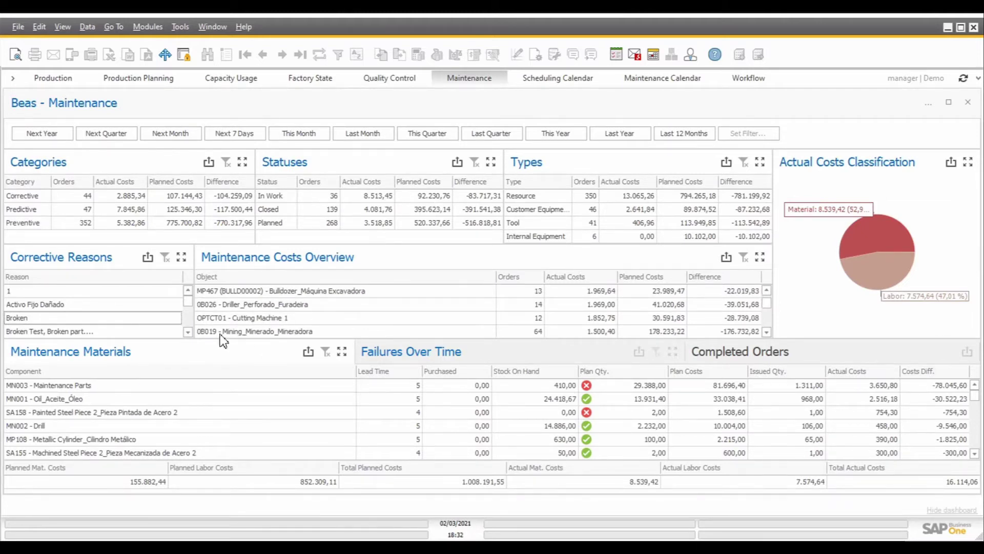
scroll(233, 332, "down", 1)
left_click(233, 332)
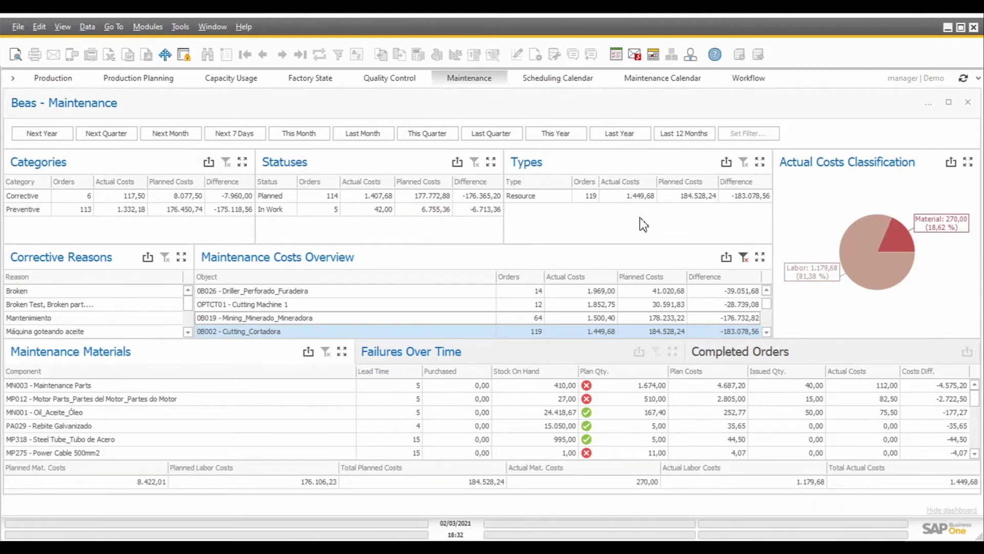
left_click(181, 257)
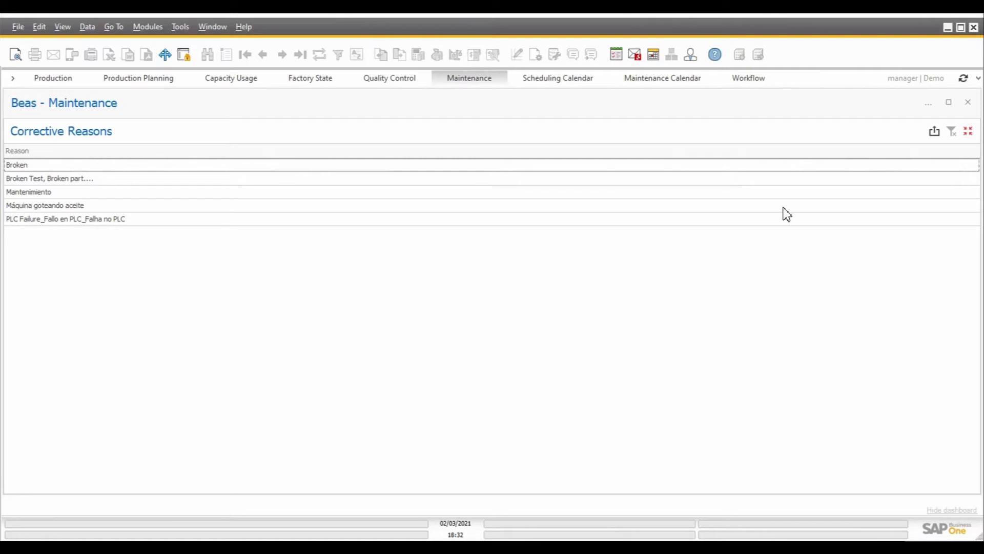
left_click(968, 131)
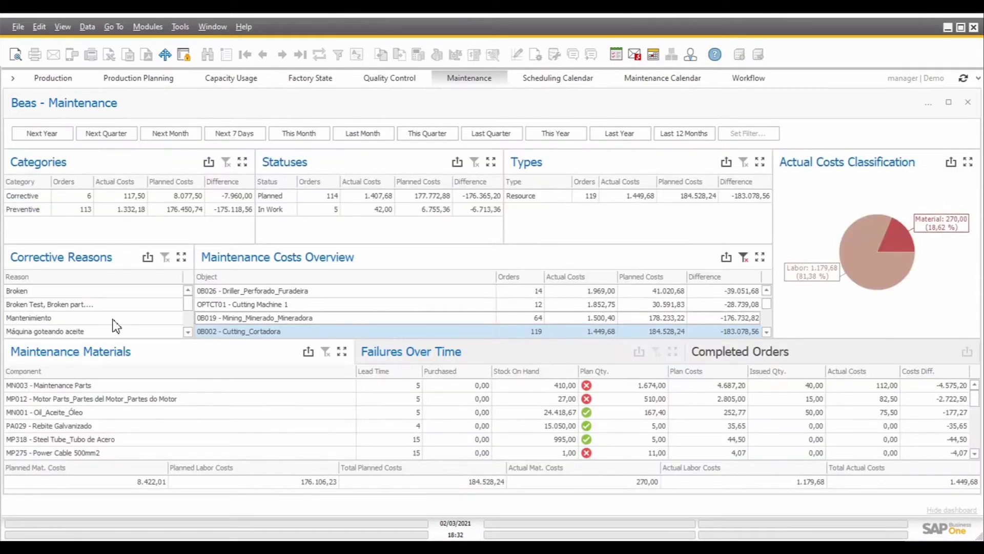
Clear the object filter and examine the Maintenance Materials table at full size for all orders.
left_click(374, 441)
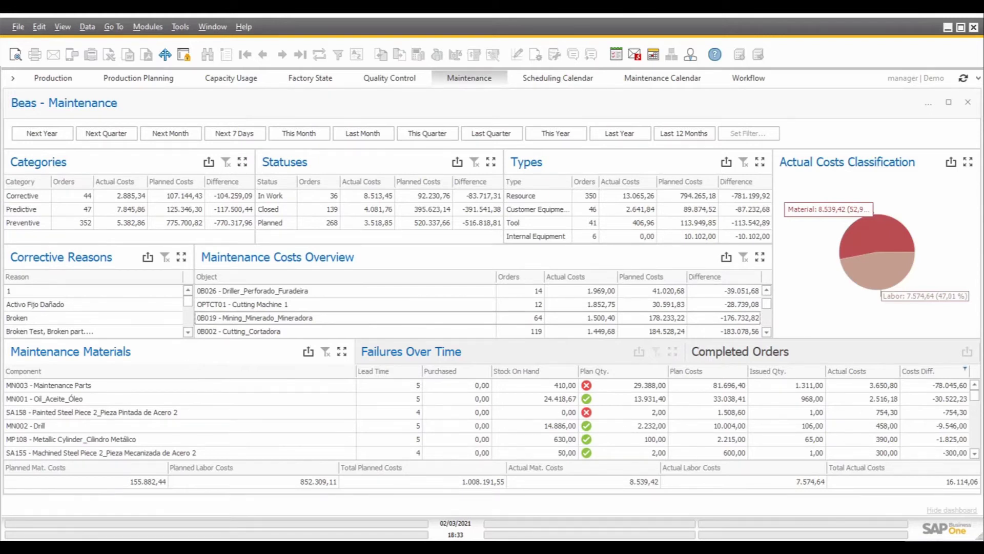
left_click(341, 351)
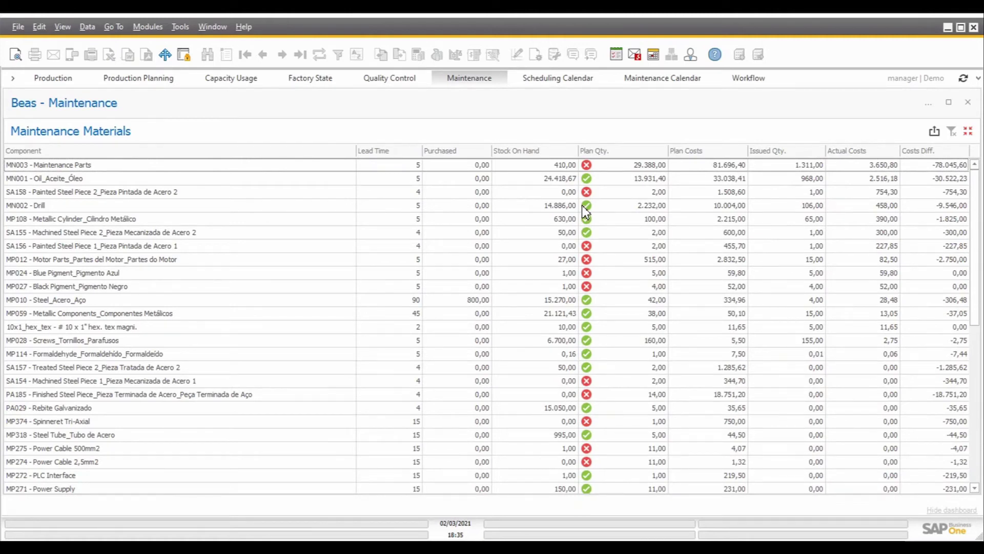
left_click(951, 131)
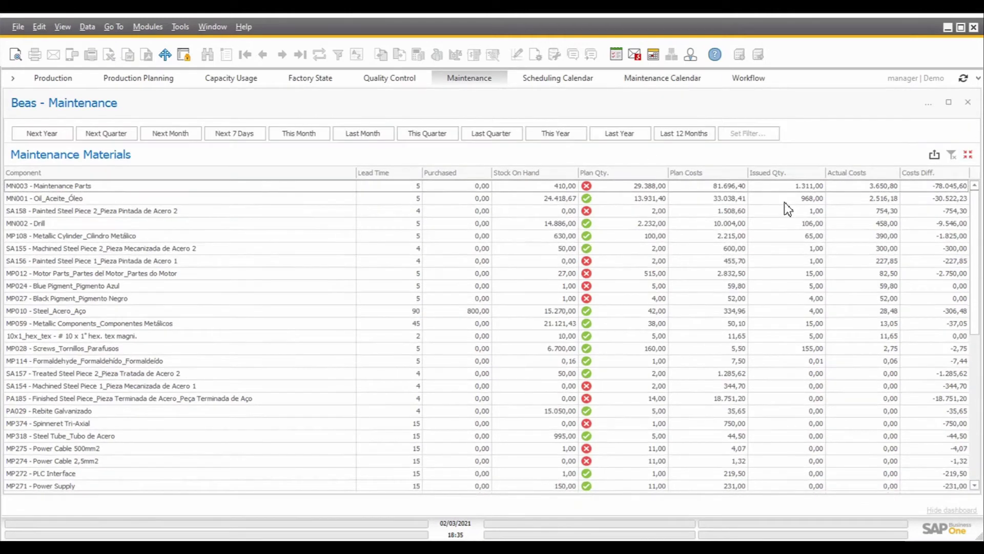
Filter the orders to the In Work and Planned statuses and select MP027 - Black Pigment_Pigmento Negro in the full-size Maintenance Materials table.
left_click(271, 198)
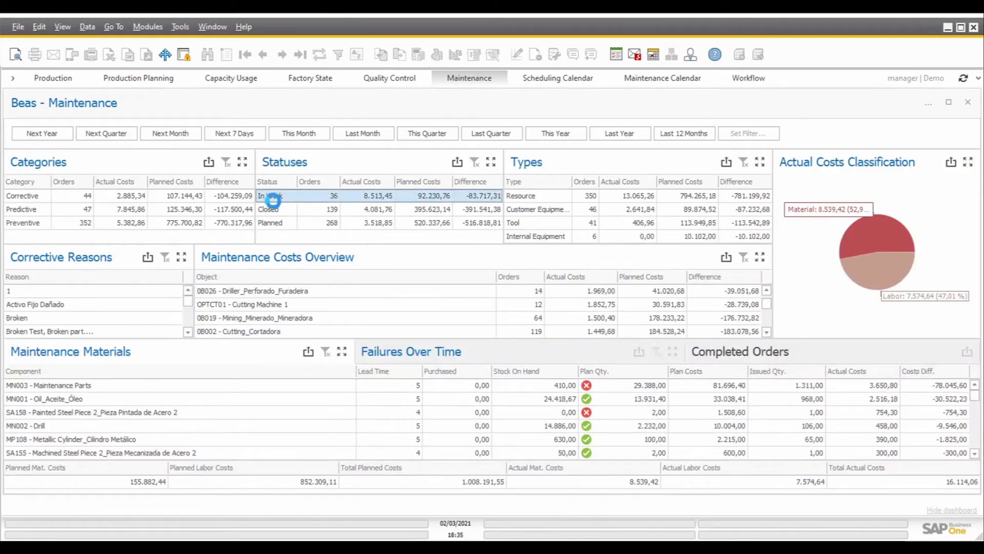
left_click(281, 222, "ctrl")
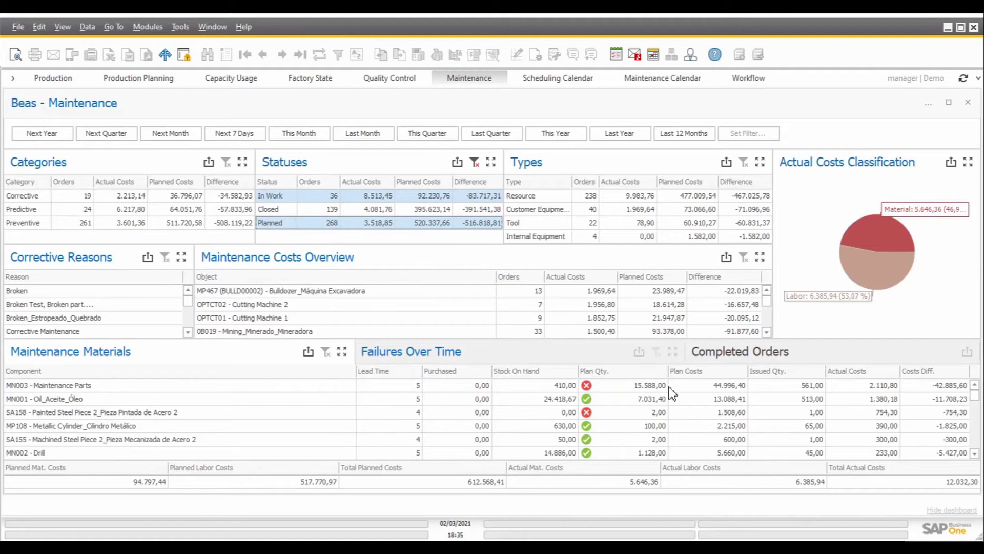
left_click(341, 352)
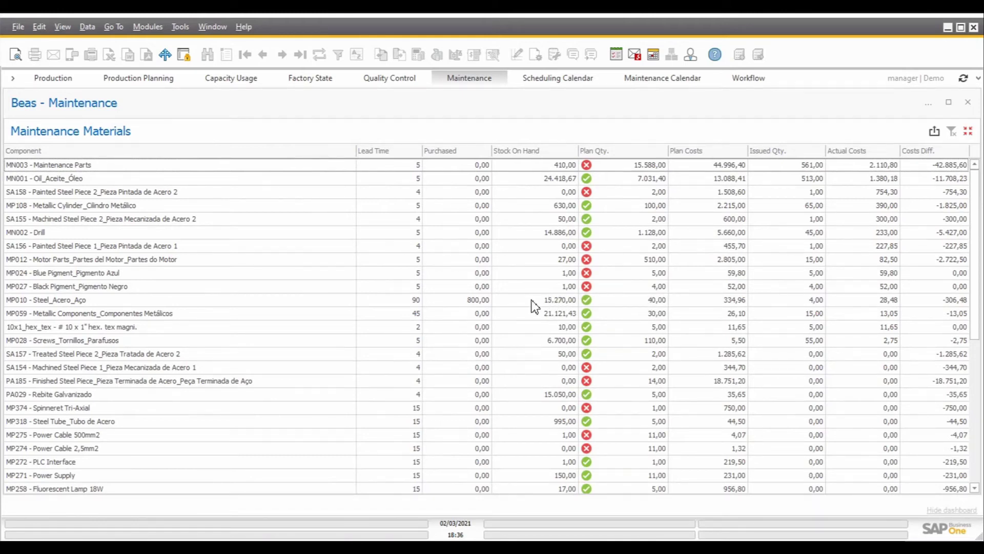
left_click(589, 288)
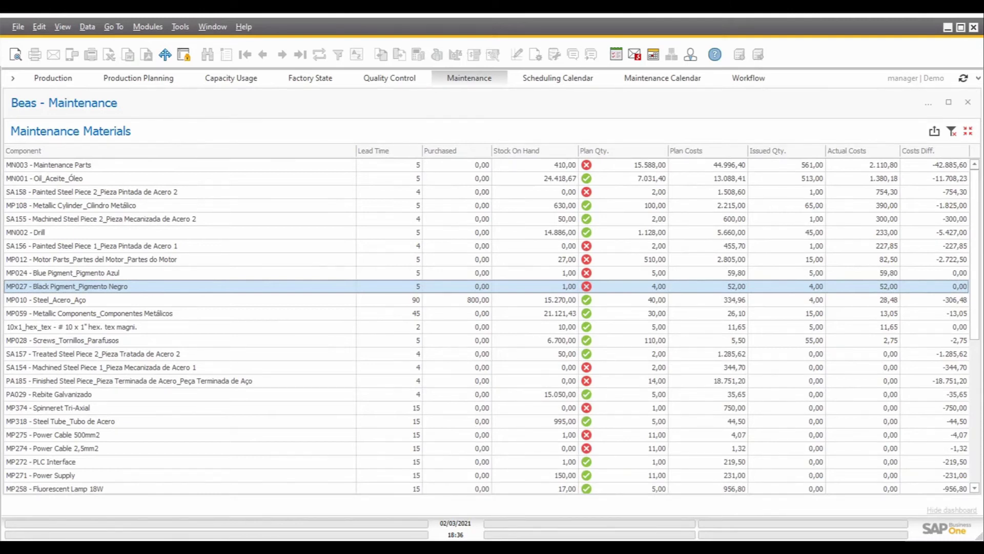
Filter the dashboard to component MN003 - Maintenance Parts, examine the Maintenance Costs Overview at full size, and clear the component filter.
left_click(968, 132)
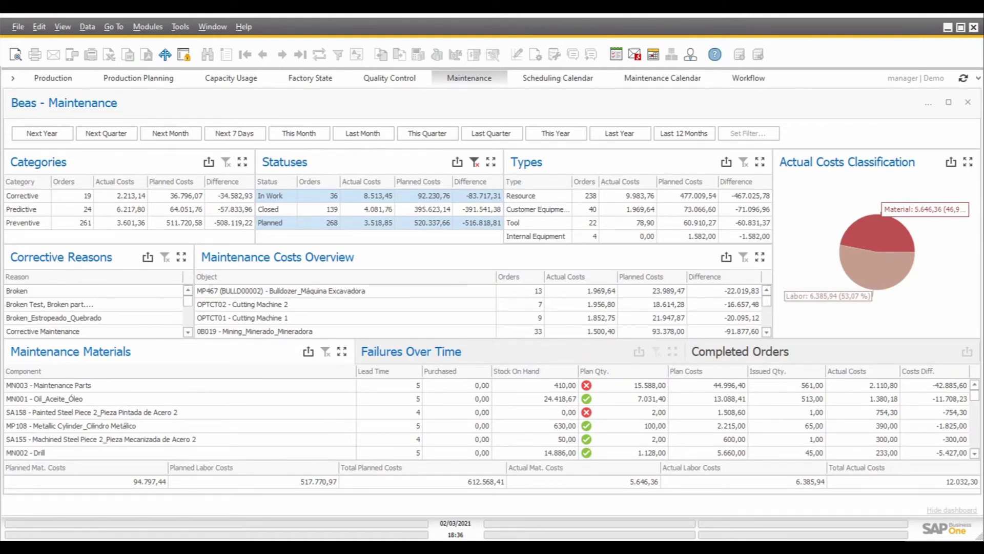
left_click(89, 389)
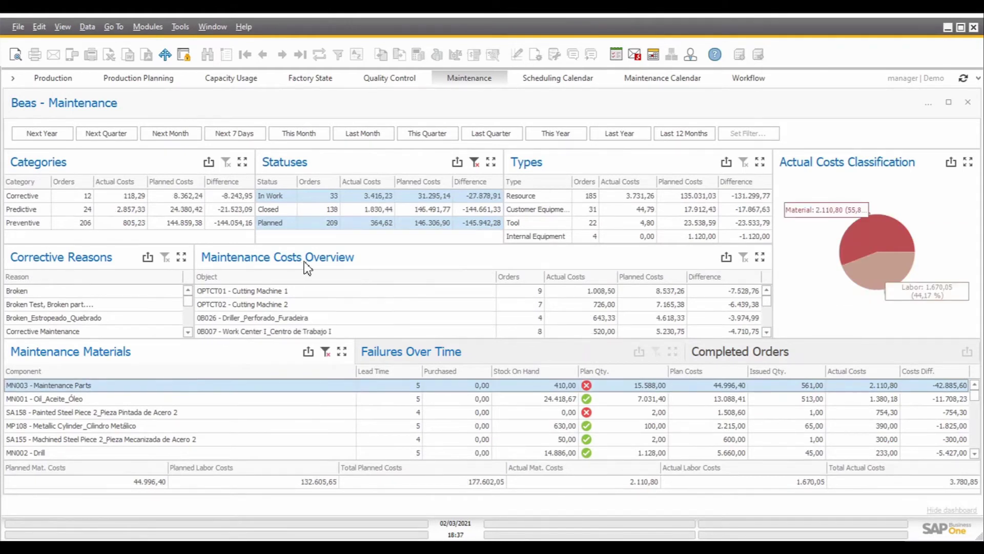
left_click(759, 257)
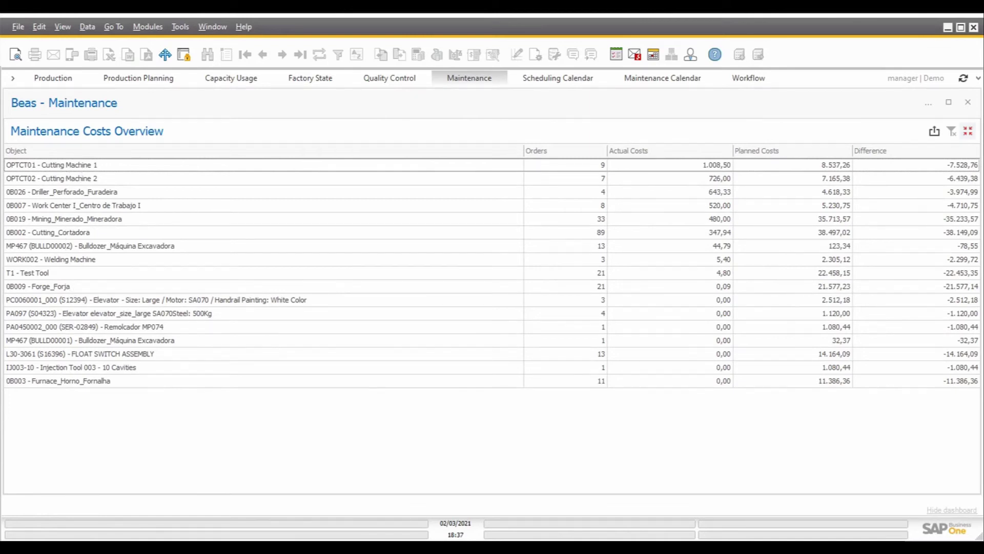
left_click(967, 131)
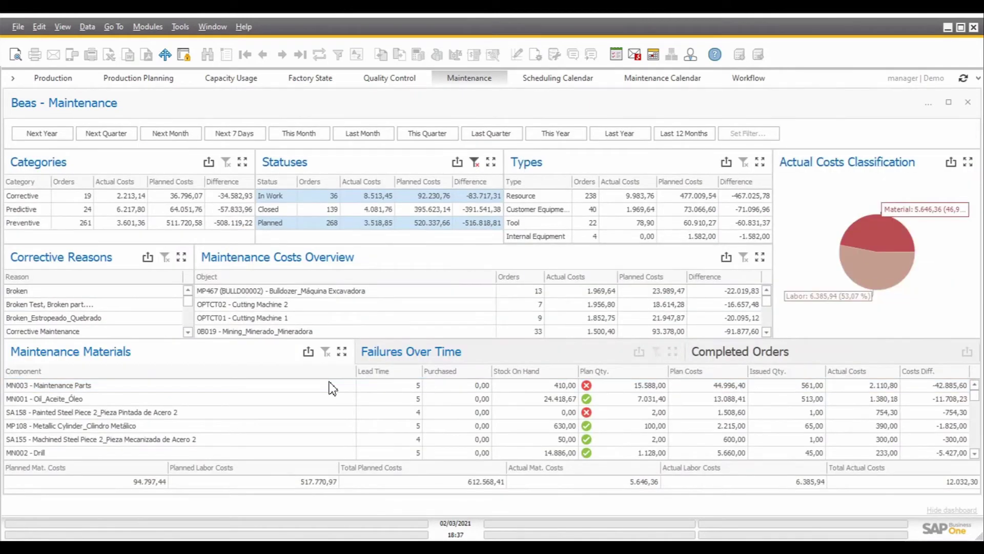
Clear the status filter and examine the monthly points of the Failures Over Time chart at full size.
left_click(475, 162)
left_click(450, 358)
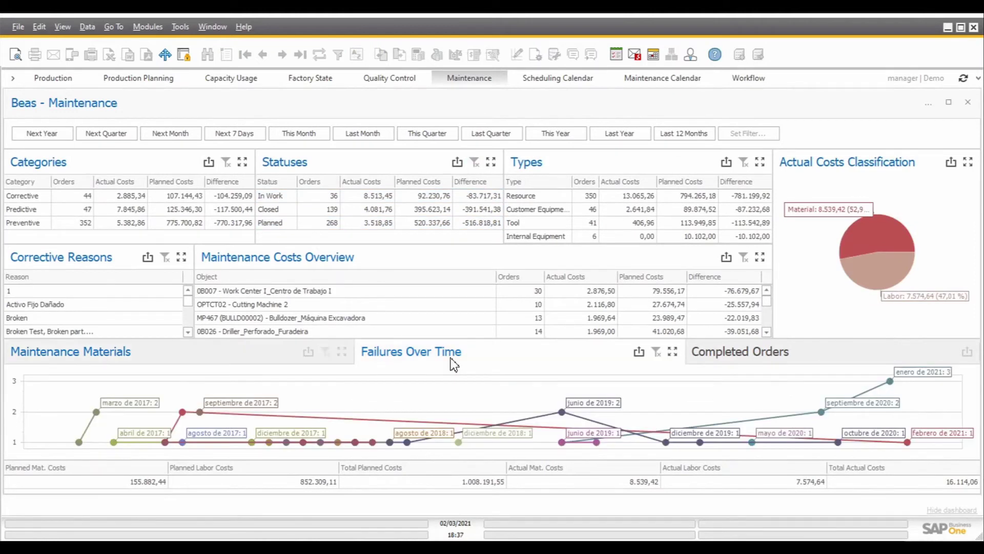
left_click(673, 352)
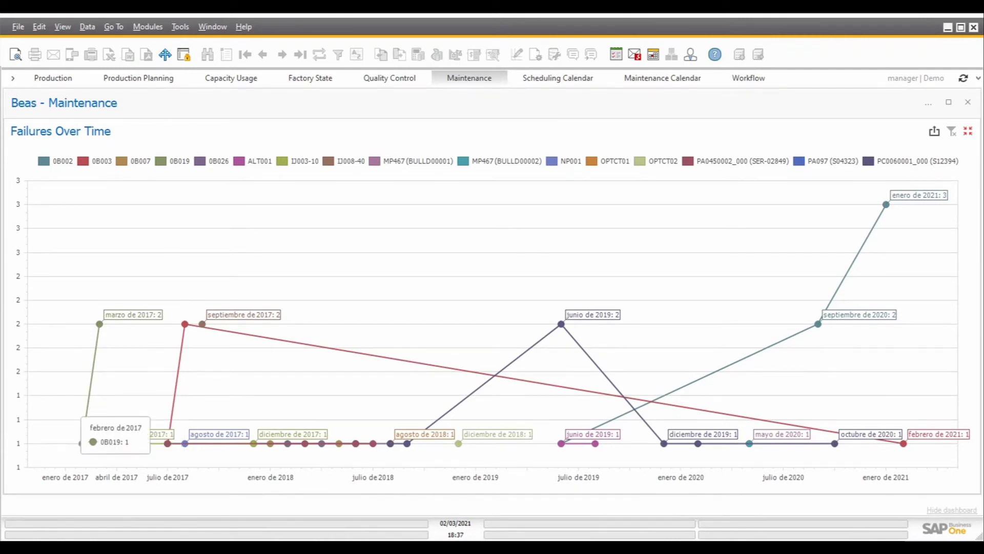
mouse_move(107, 324)
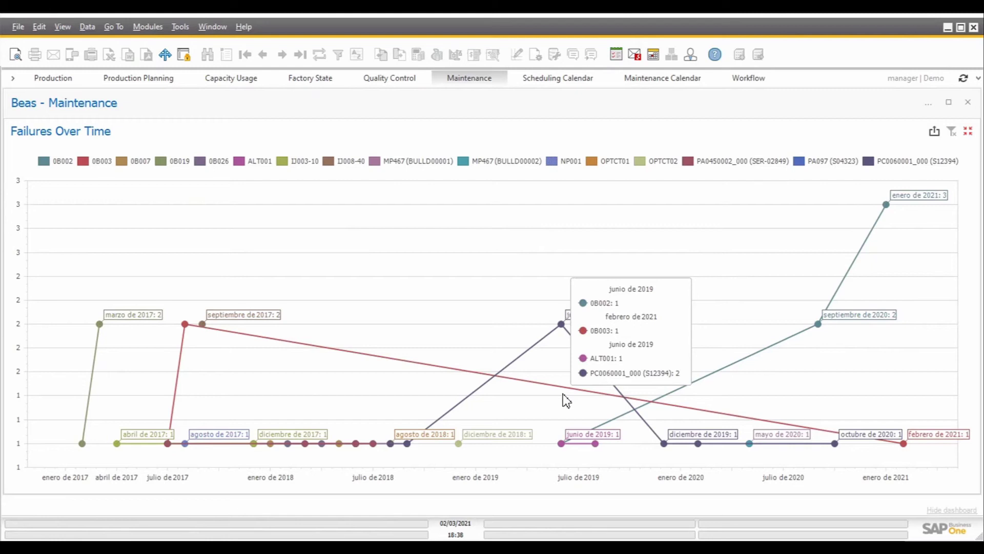
left_click(968, 131)
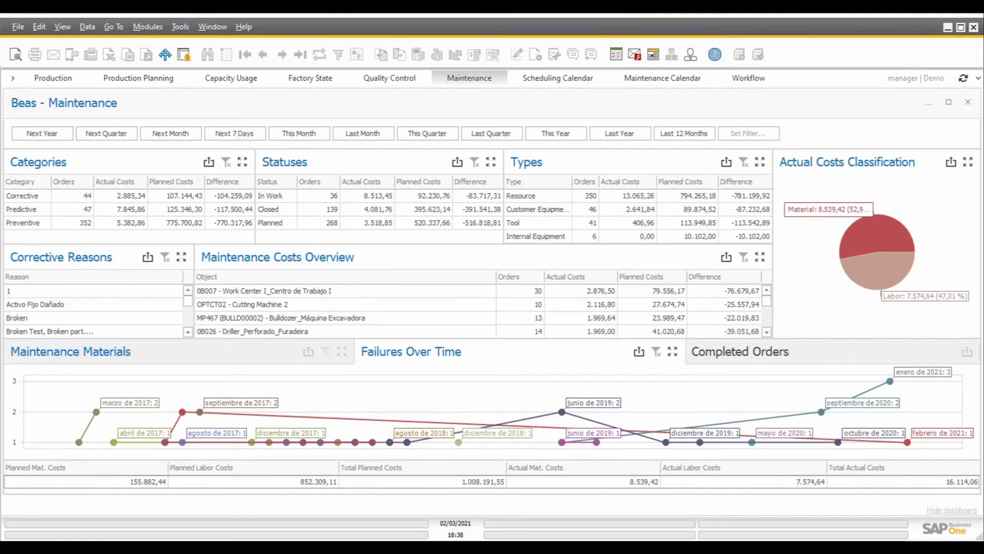
Filter the dashboard to object 0B002 - Cutting_Cortadora and its enero de 2021 failures, and clear both filters after reviewing the orders.
scroll(257, 318, "down", 4)
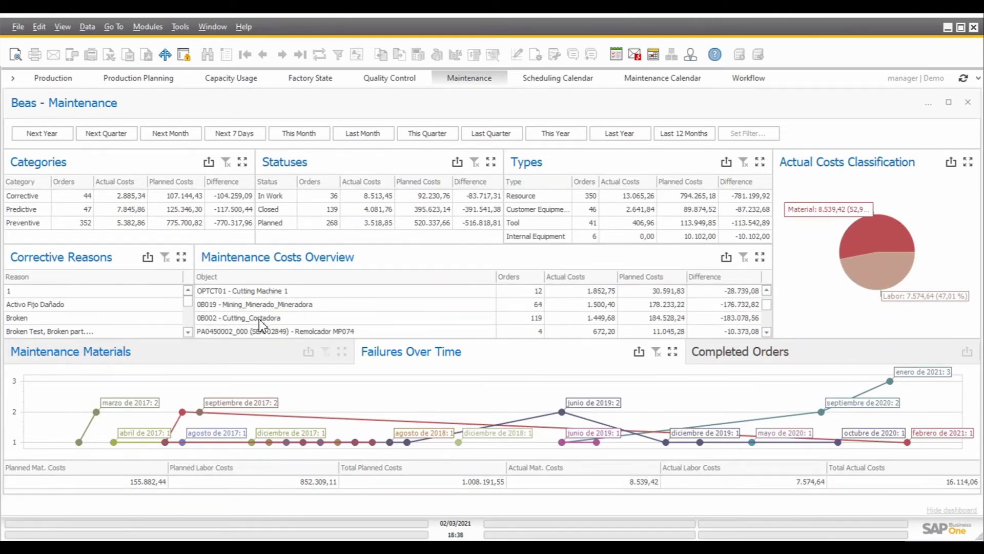
left_click(259, 319)
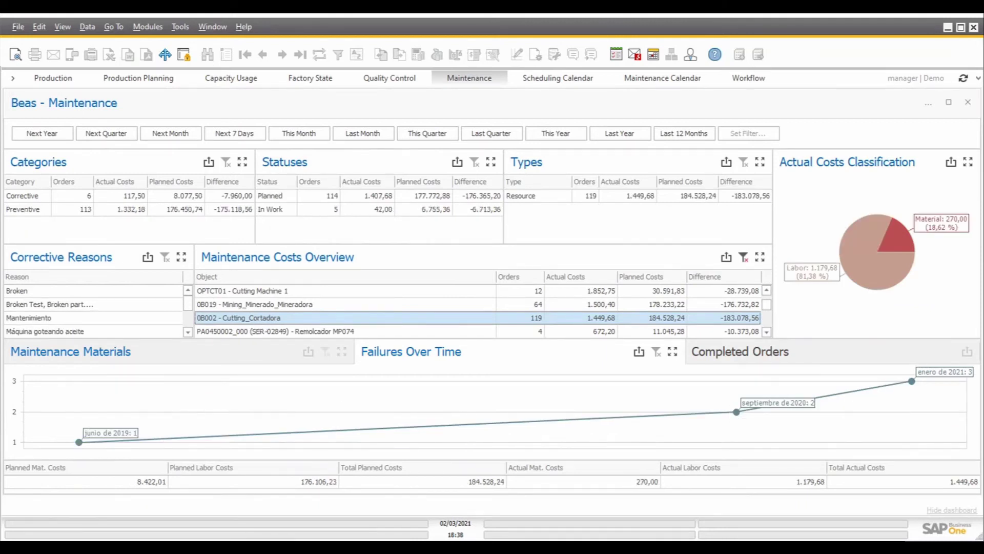
mouse_move(911, 381)
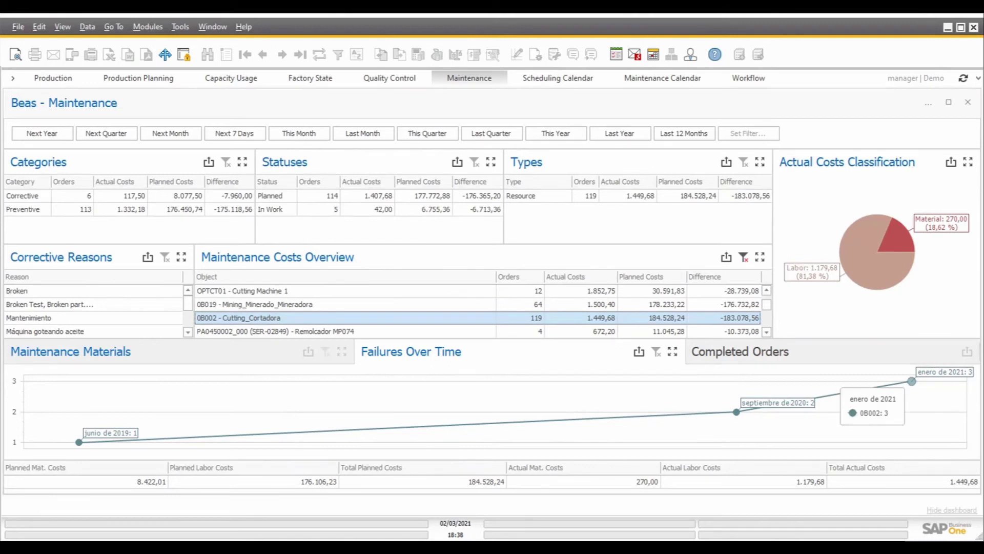
left_click(911, 381)
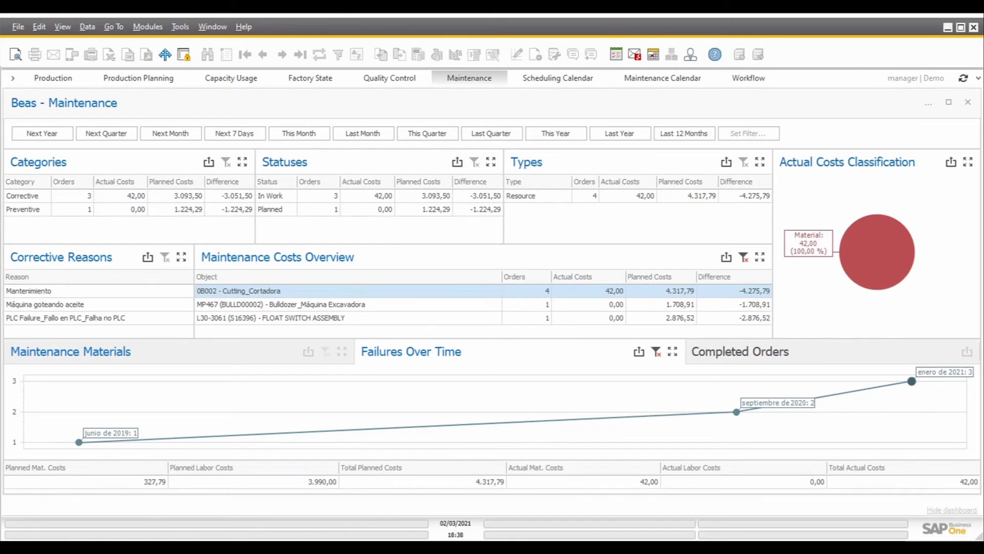
mouse_move(911, 381)
left_click(656, 352)
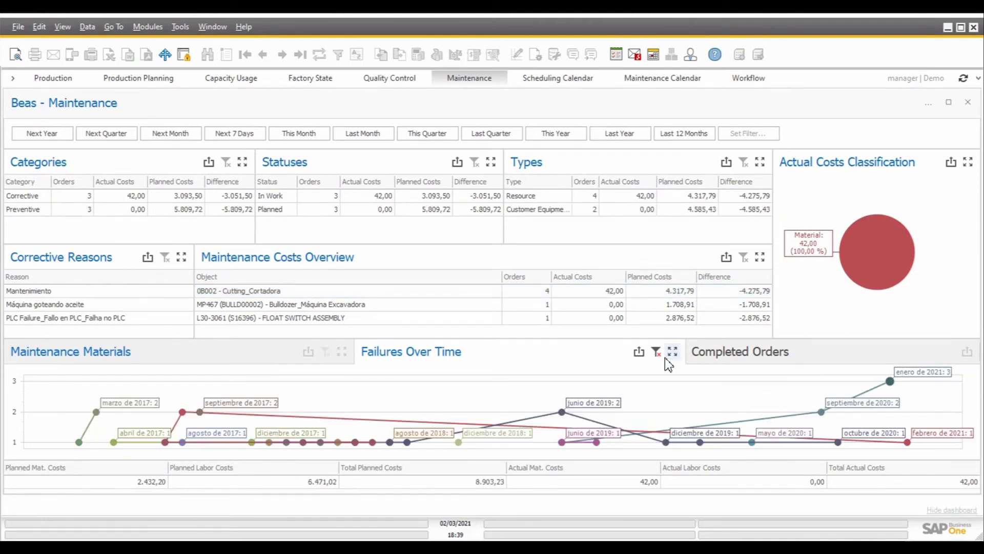
In Completed Orders, filter by the named technician and the completion note "Valves replaced", and clear both filters after reviewing the order.
left_click(741, 354)
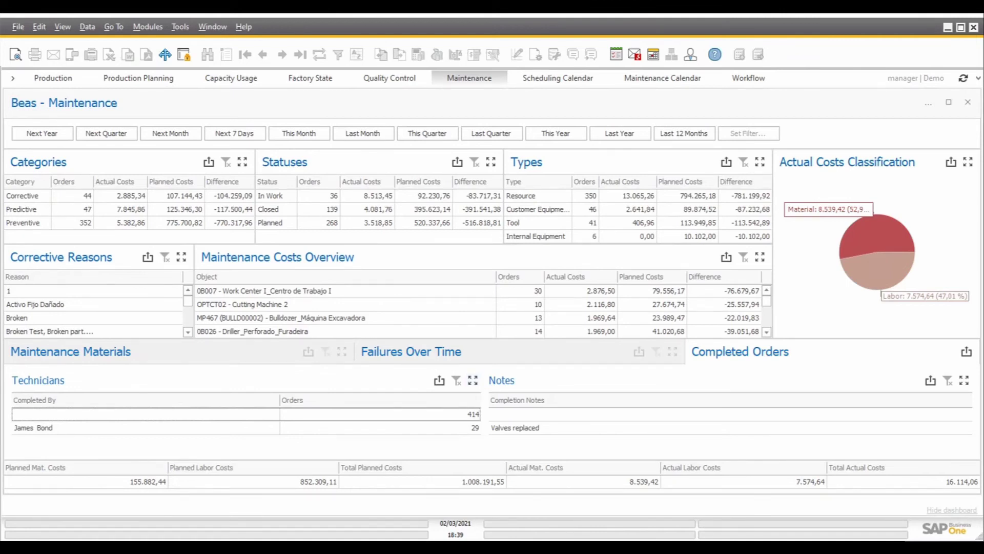
left_click(425, 433)
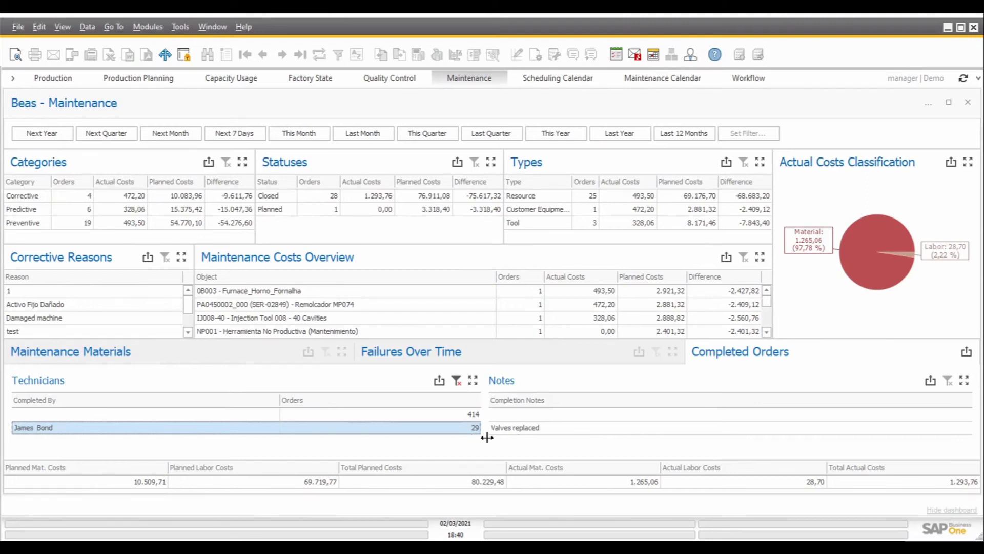
left_click(536, 430)
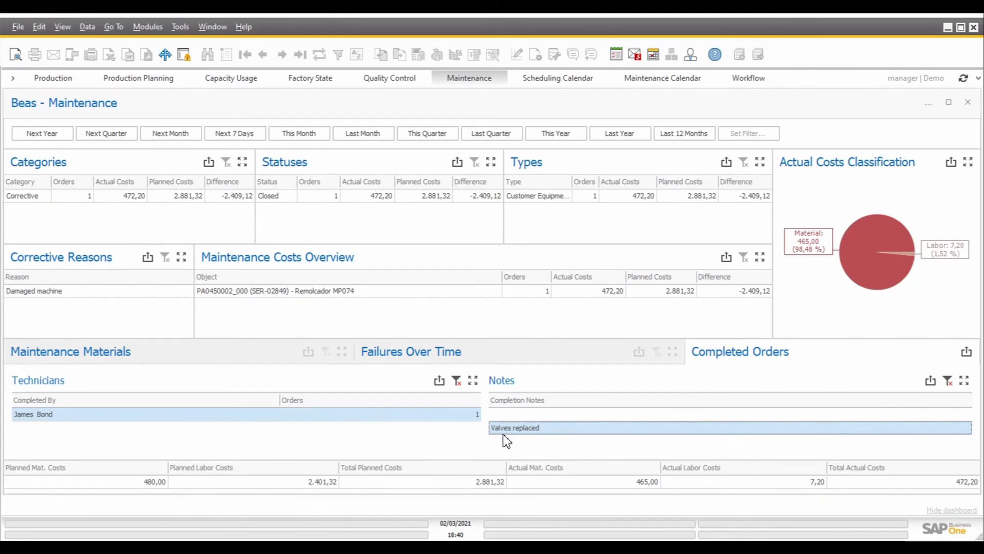
left_click(228, 359)
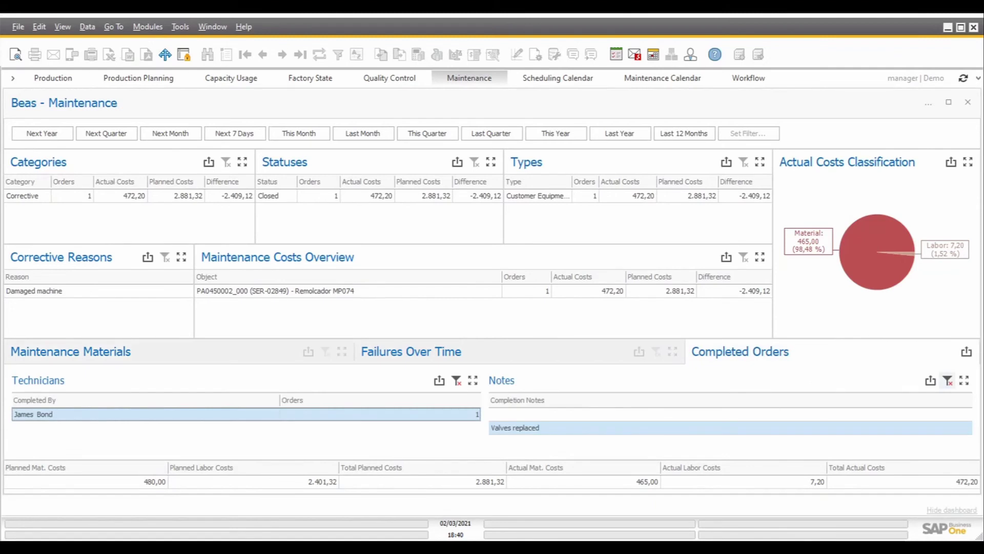
left_click(457, 381)
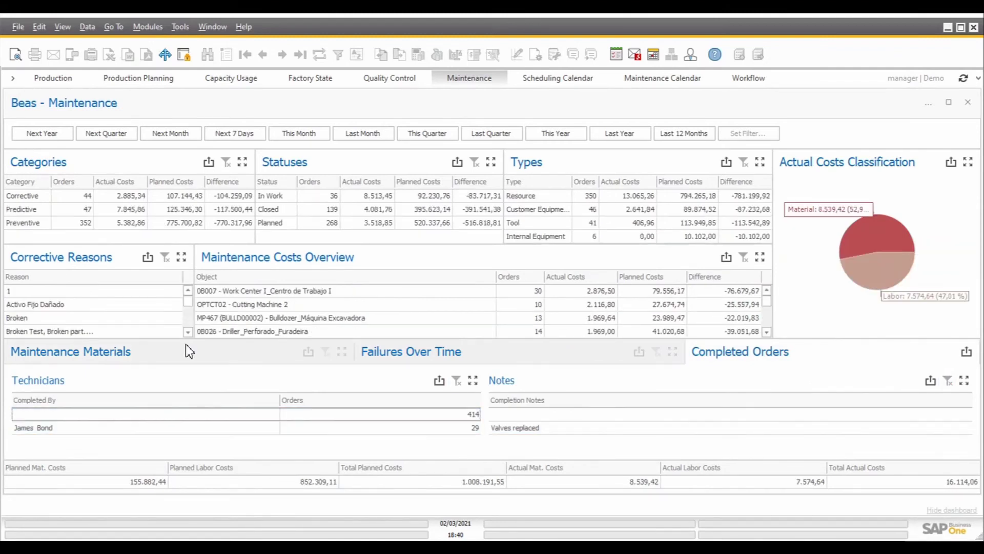
Filter the dashboard to Resource orders with In Work and Closed statuses and examine the Maintenance Materials table at full size.
left_click(147, 352)
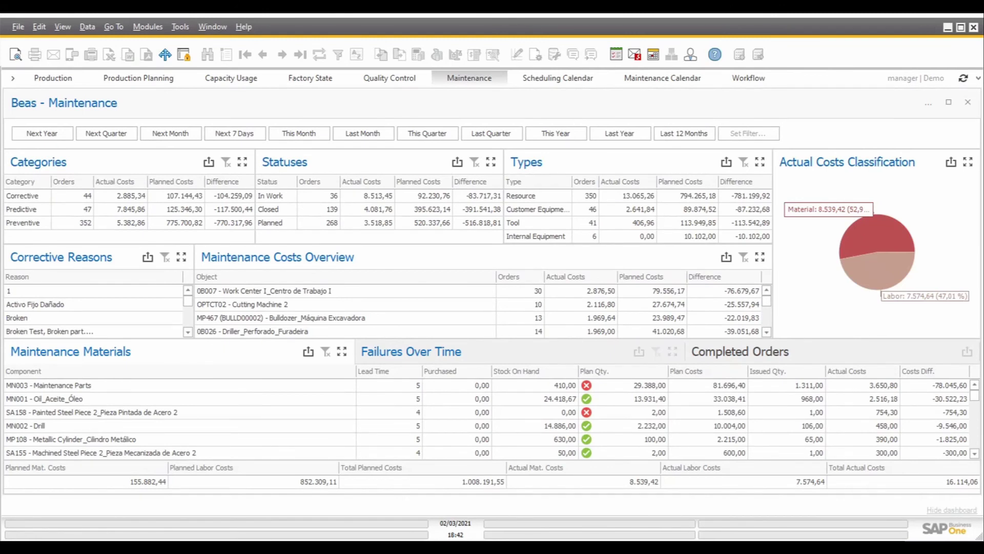
left_click(520, 195)
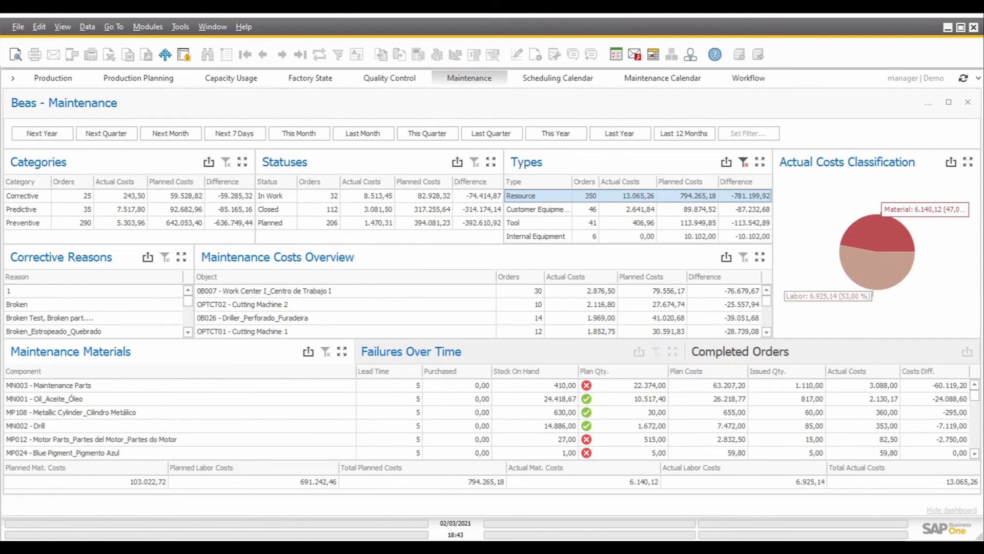
left_click(270, 196)
left_click(273, 209, "ctrl")
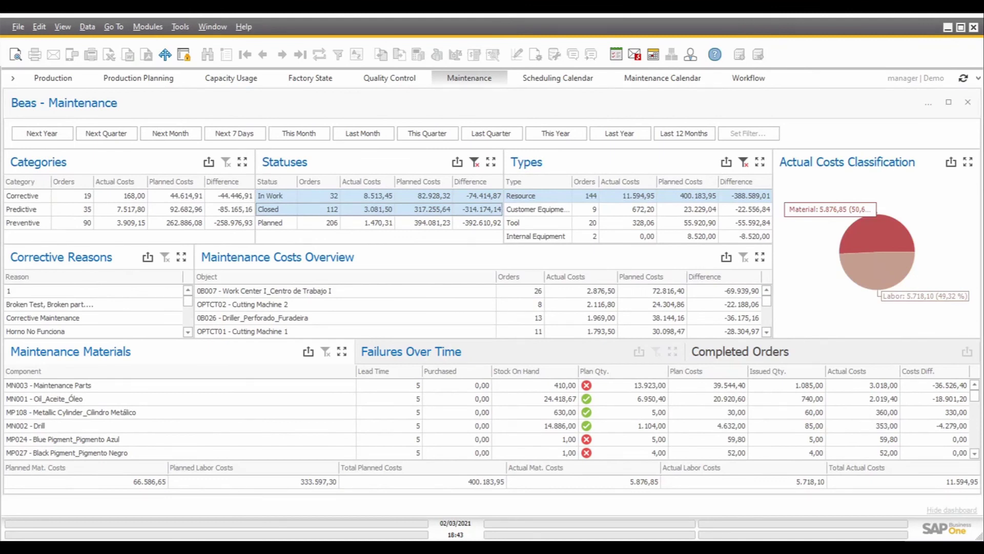
left_click(342, 351)
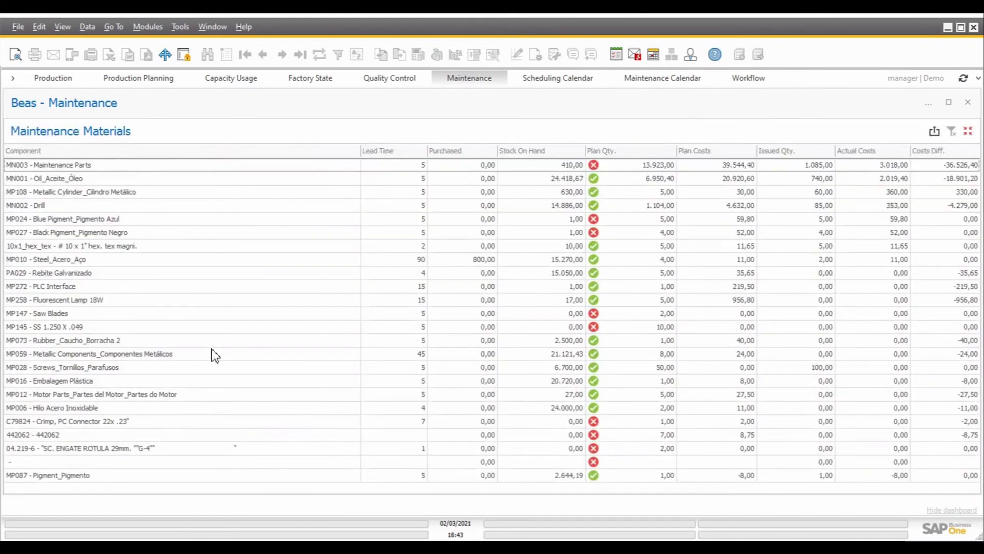
left_click(967, 131)
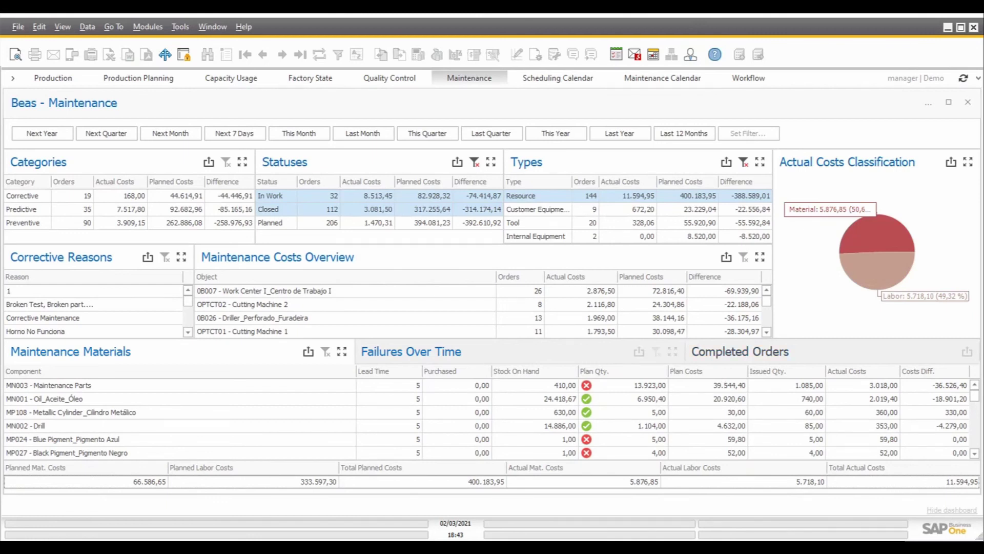
Clear the type and status filters and check the maintenance orders for the Next 7 Days period.
left_click(744, 162)
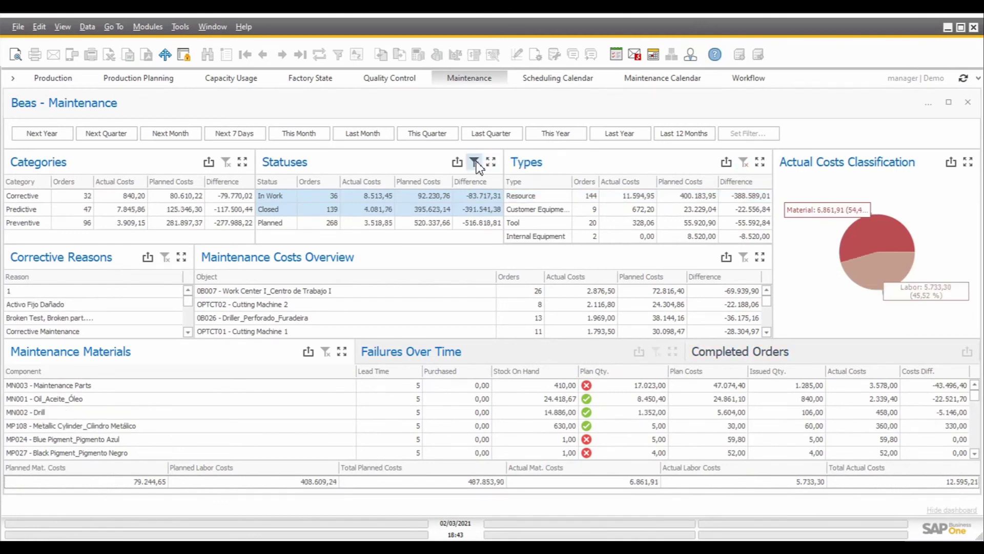
left_click(476, 162)
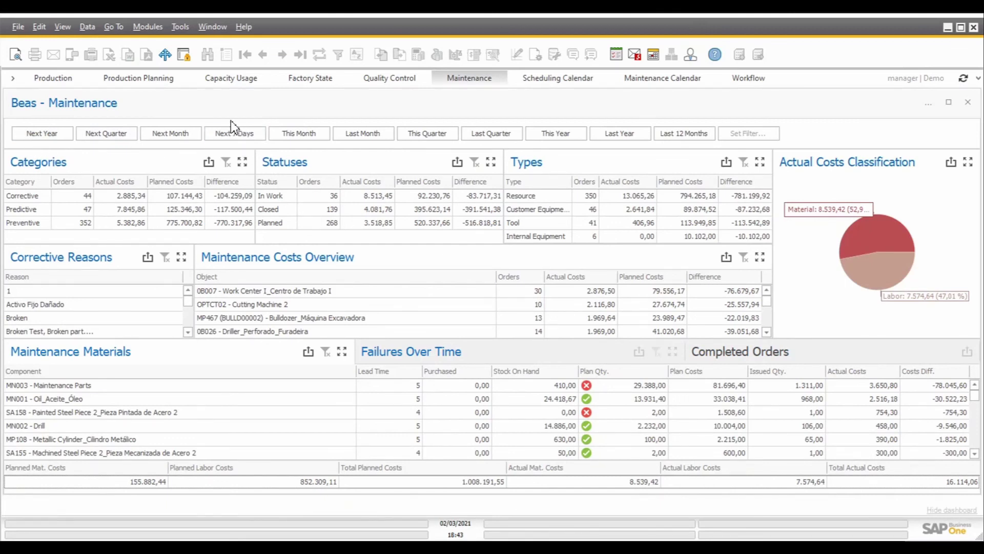
left_click(245, 134)
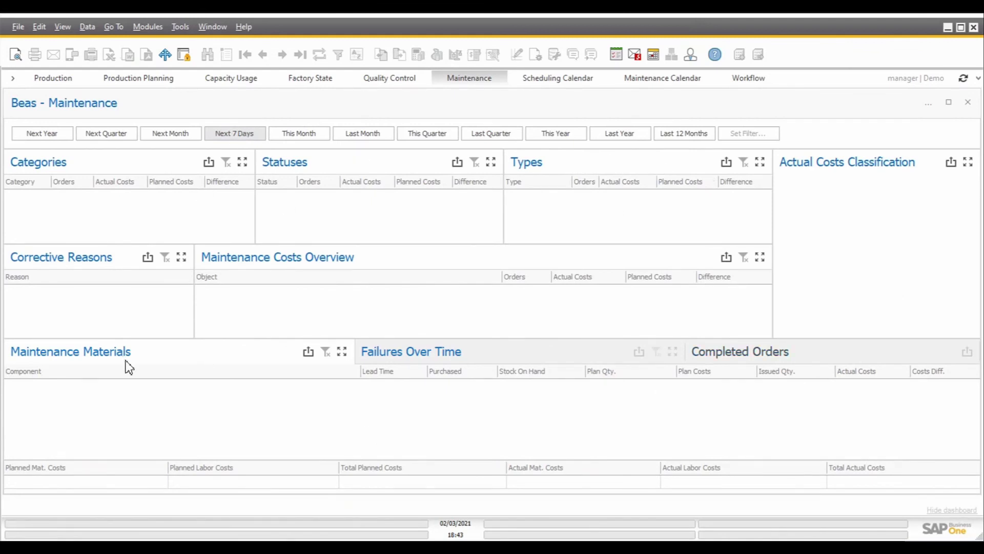
Filter the dashboard to Preventive orders for Next Month and examine their required materials at full size.
left_click(173, 135)
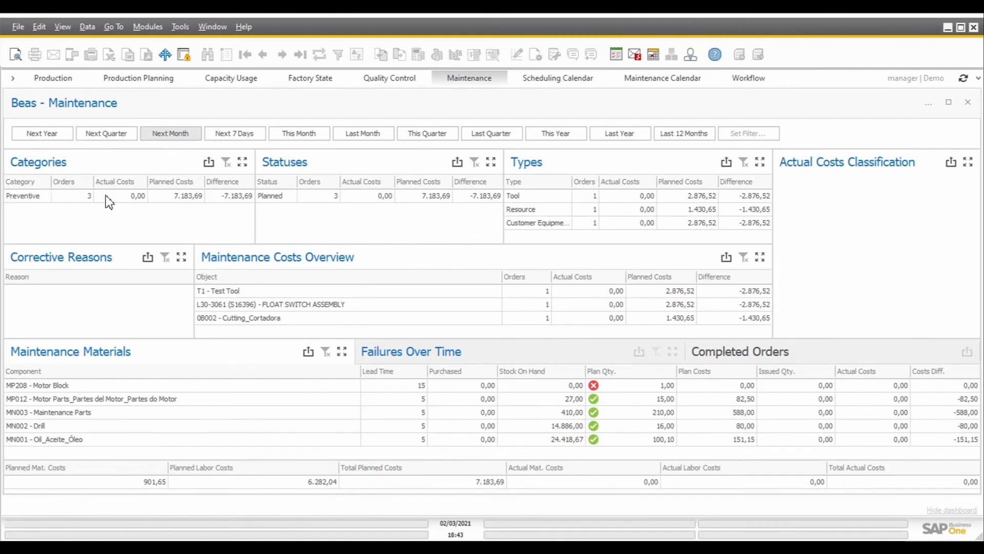
left_click(83, 195)
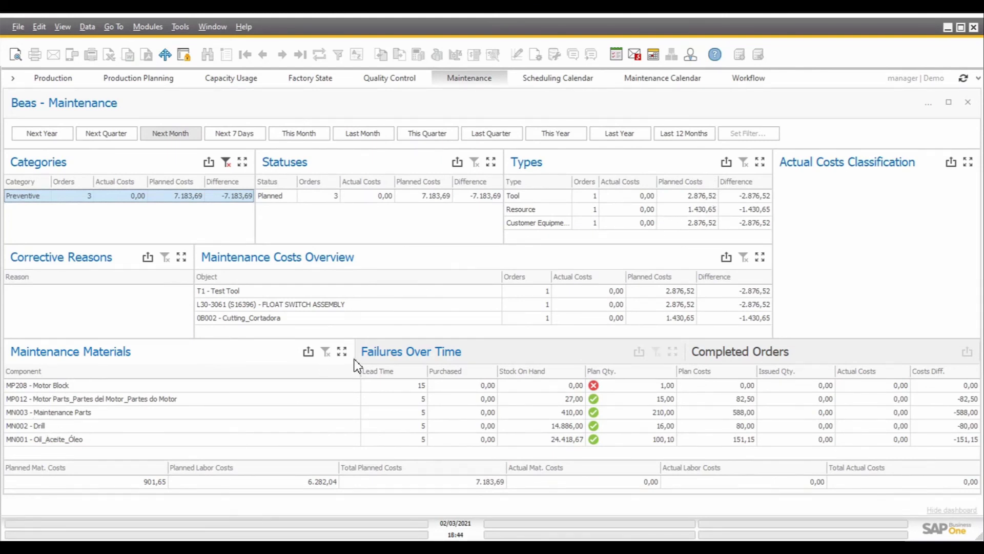
left_click(342, 351)
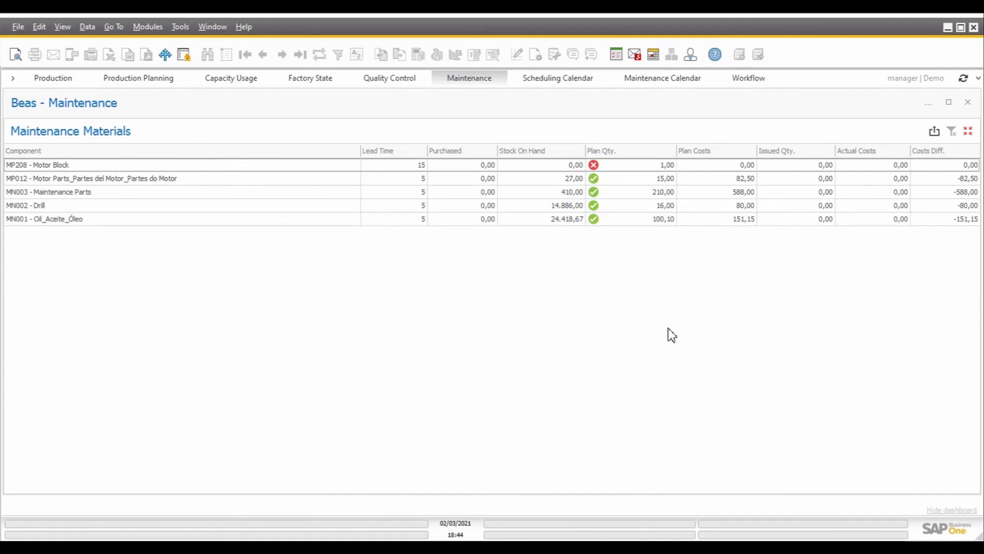
left_click(967, 132)
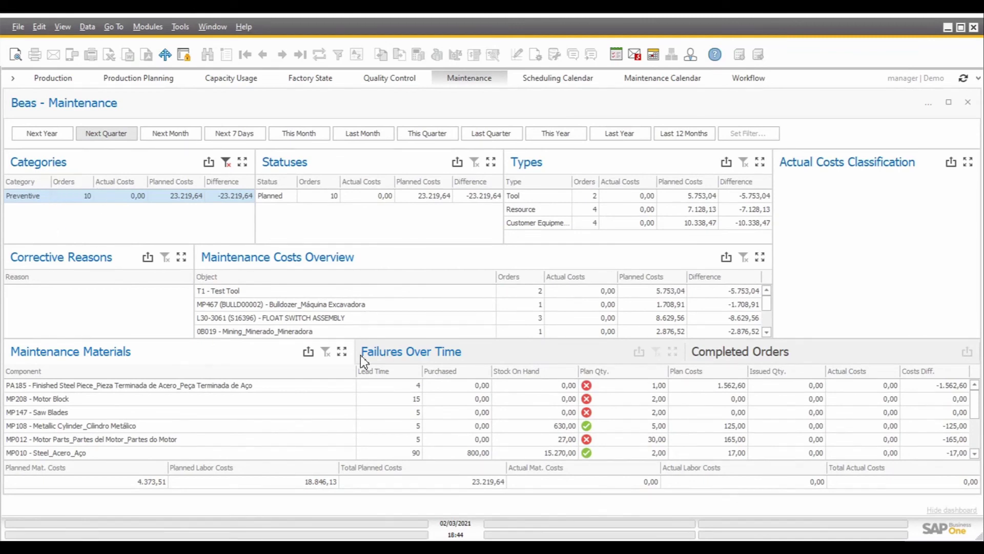
Examine the full-size Maintenance Materials table for the Next Quarter period and switch the dashboard period to Next Year.
left_click(342, 352)
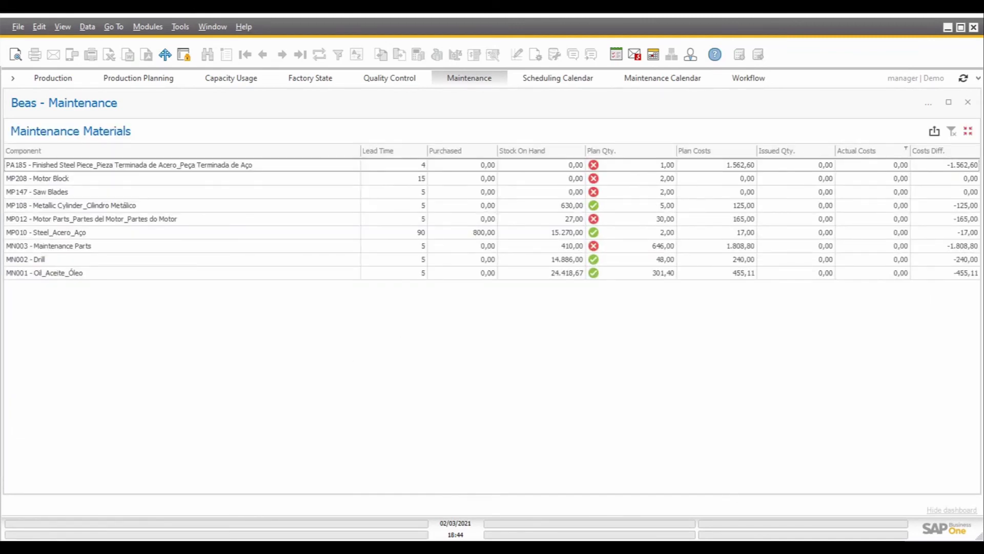
left_click(968, 131)
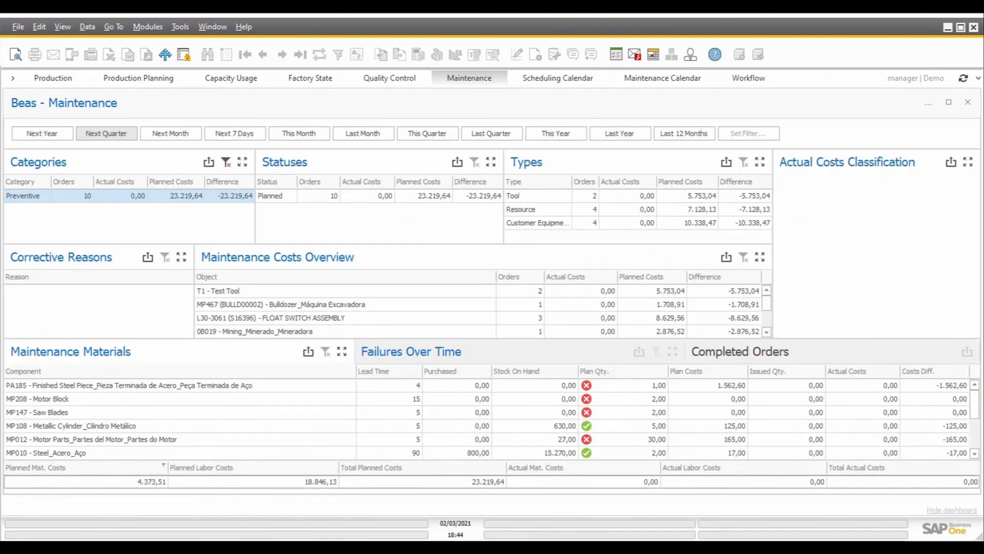
left_click(31, 133)
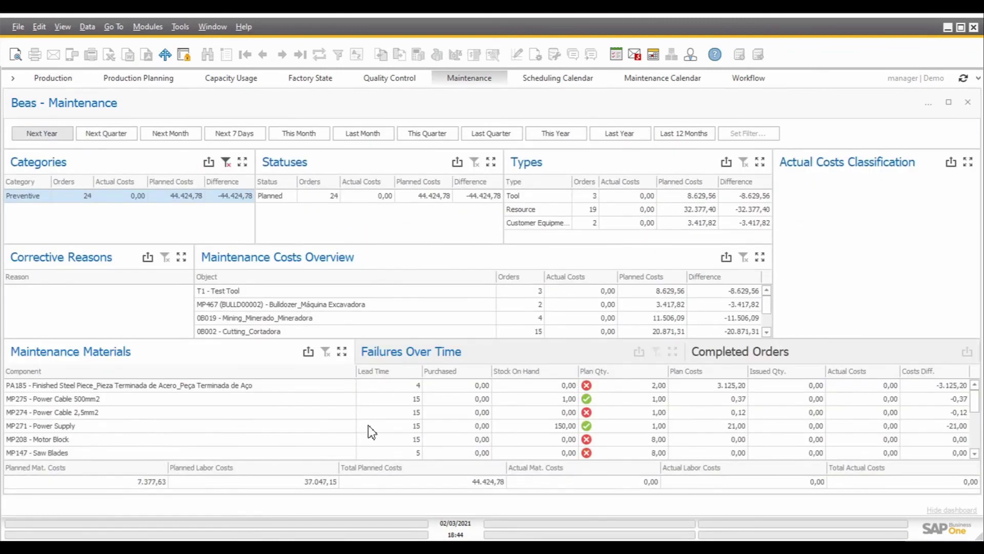